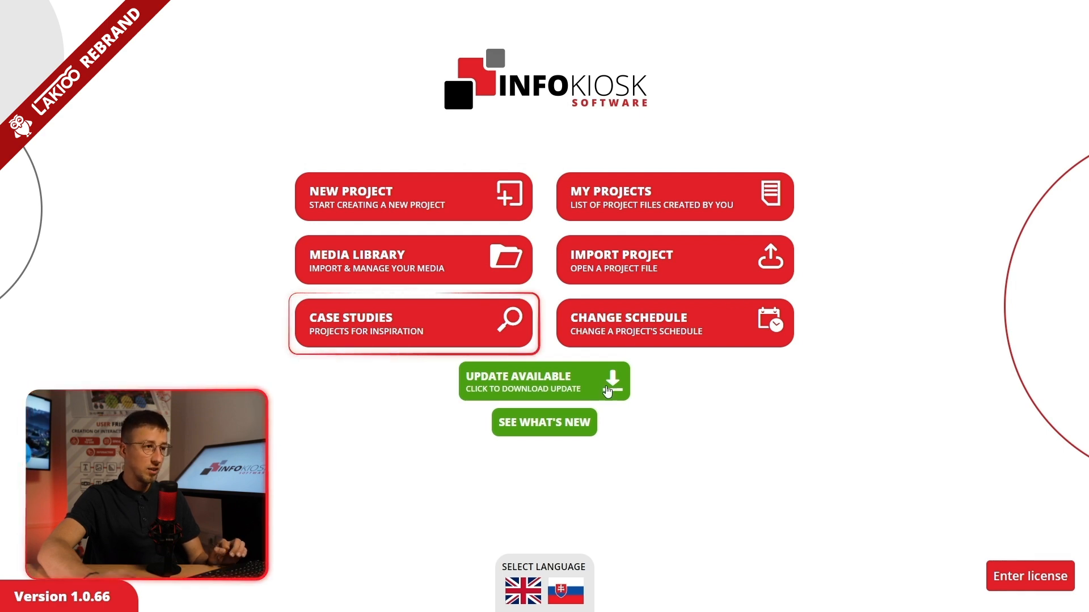
# - Look through the case studies and the media library, returning to the main menu after each
pyautogui.click(422, 333)
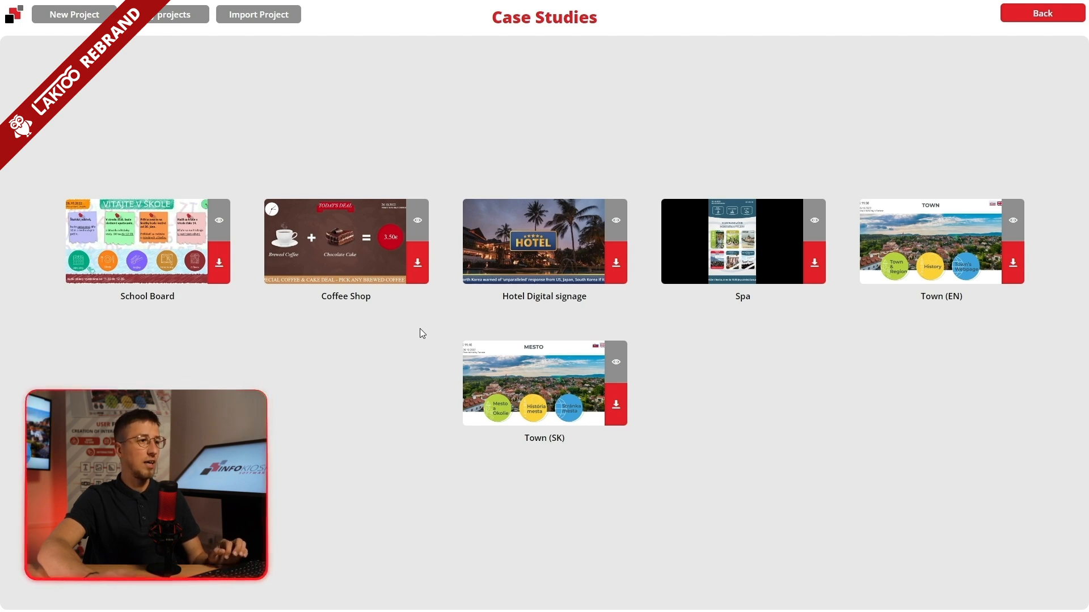
pyautogui.click(13, 13)
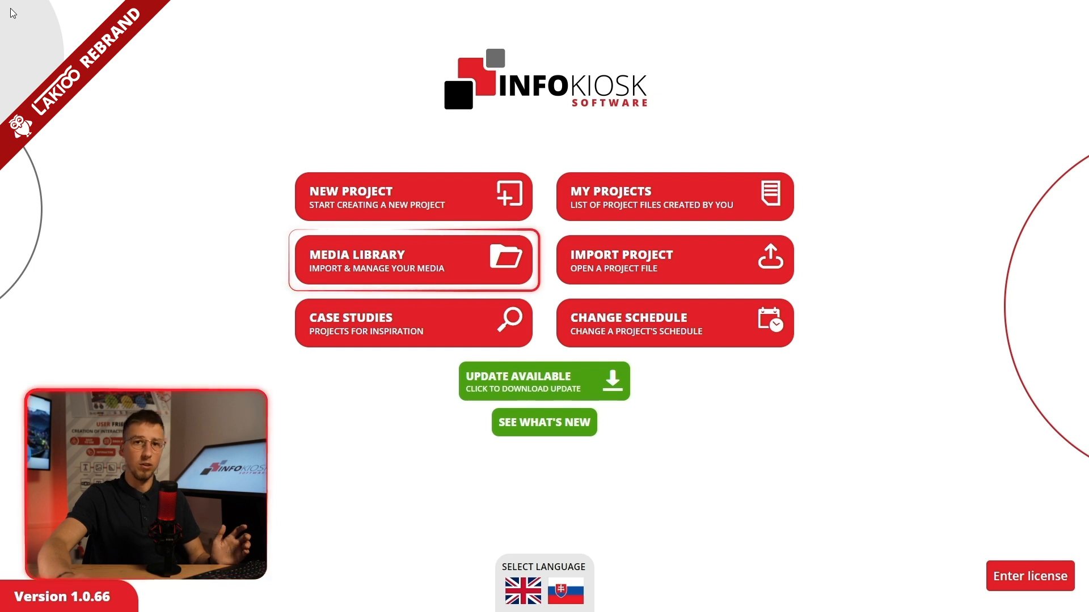
pyautogui.click(380, 268)
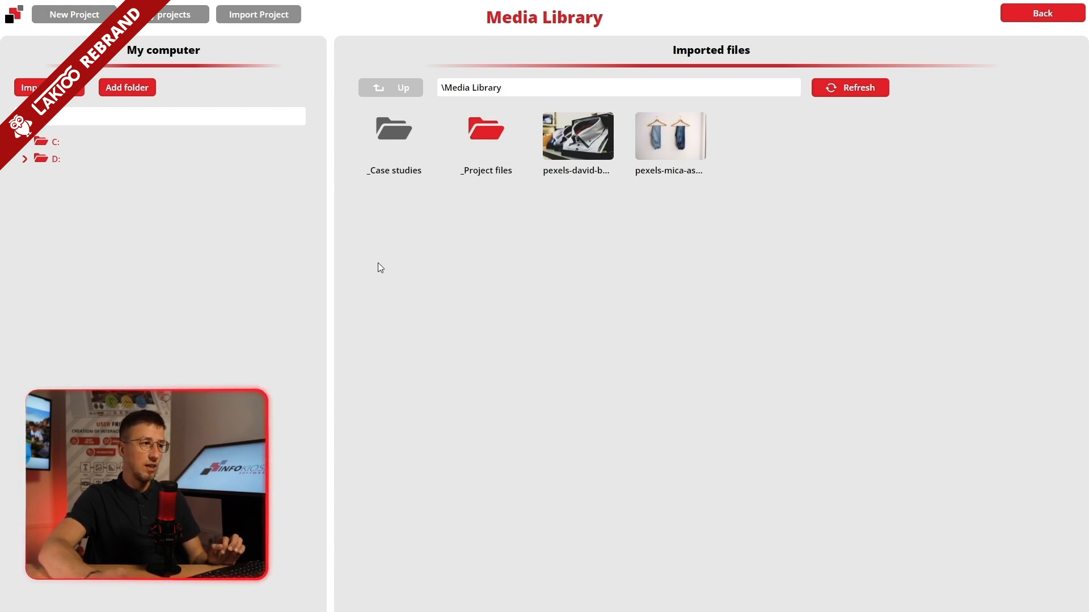
pyautogui.click(14, 19)
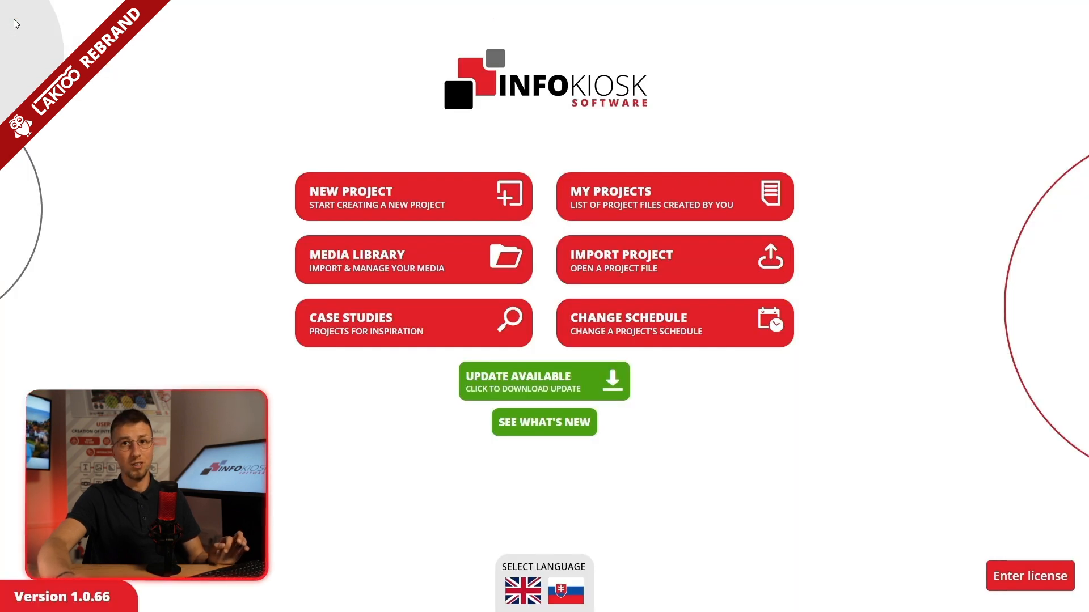
# - Create a new project named "My first project" with the PRO license level, 1920x1080 resolution and Landscape orientation
pyautogui.click(365, 200)
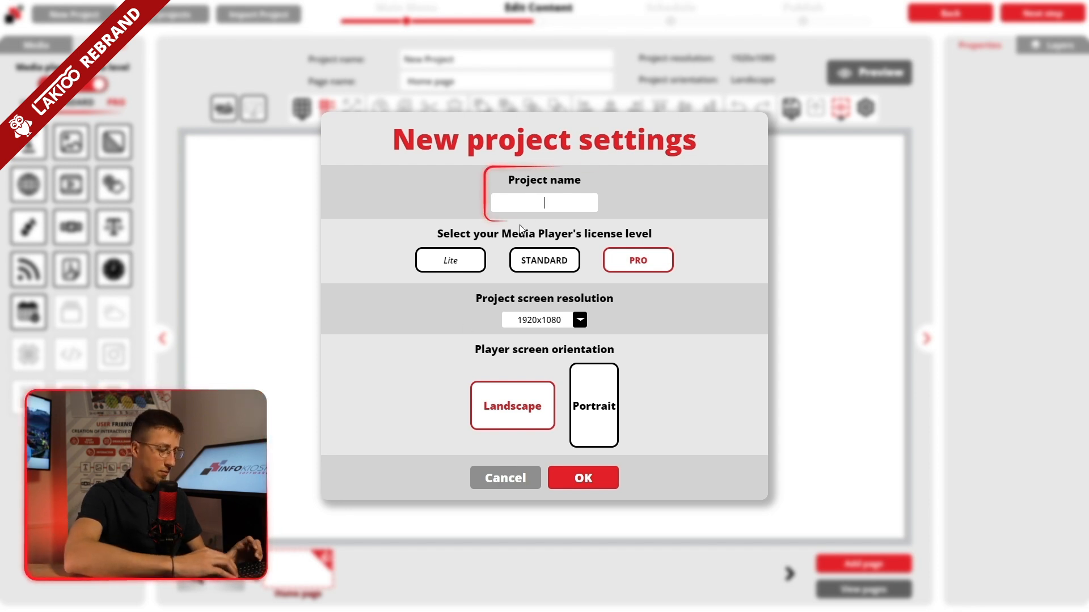
pyautogui.write('My first project')
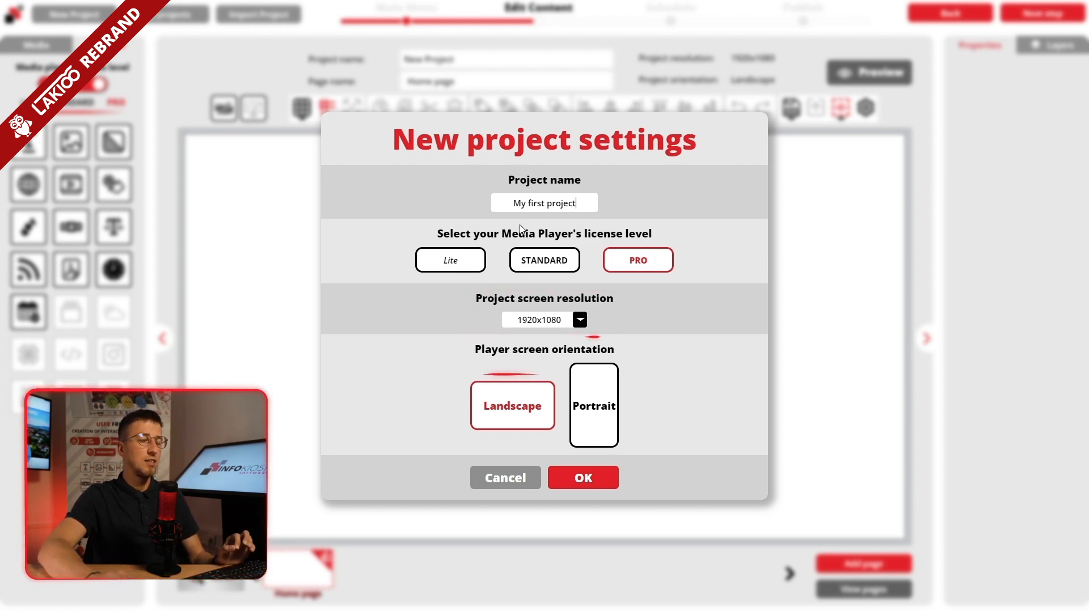
pyautogui.click(577, 488)
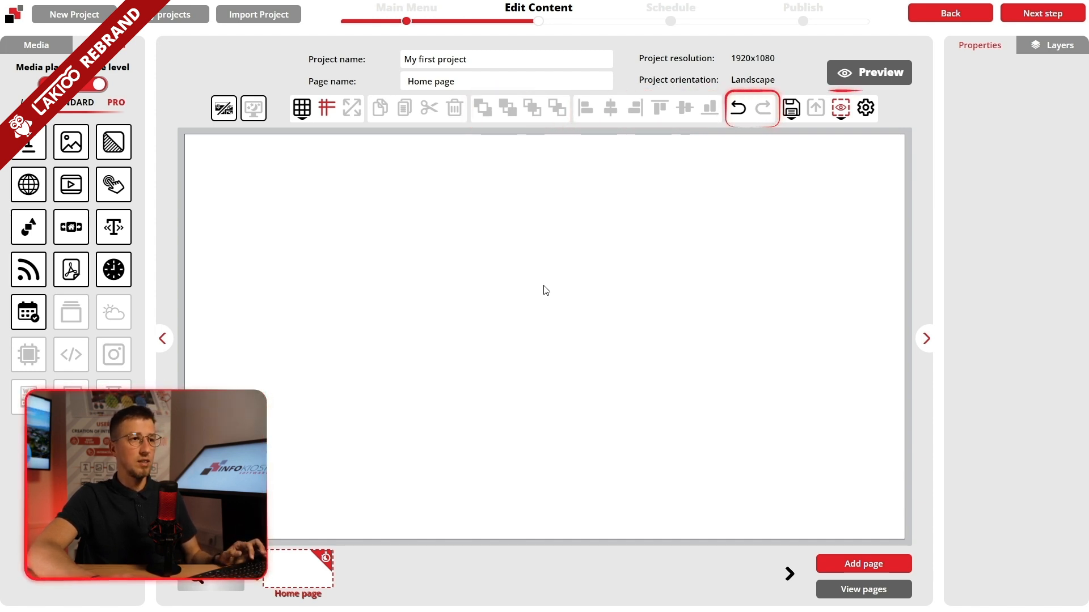
# - View the project settings and close them again
pyautogui.click(865, 107)
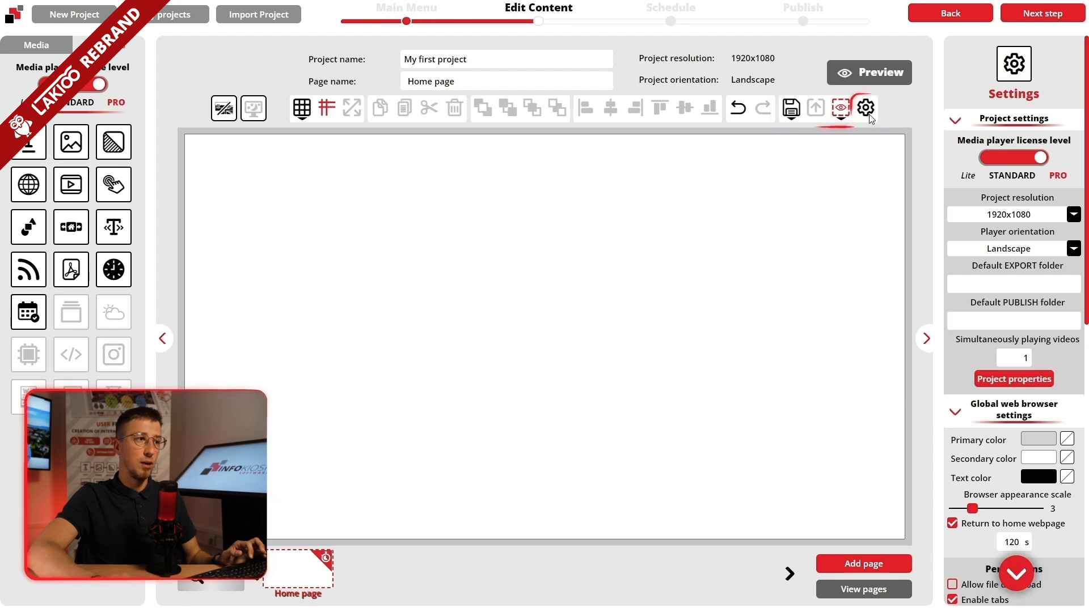
pyautogui.click(859, 237)
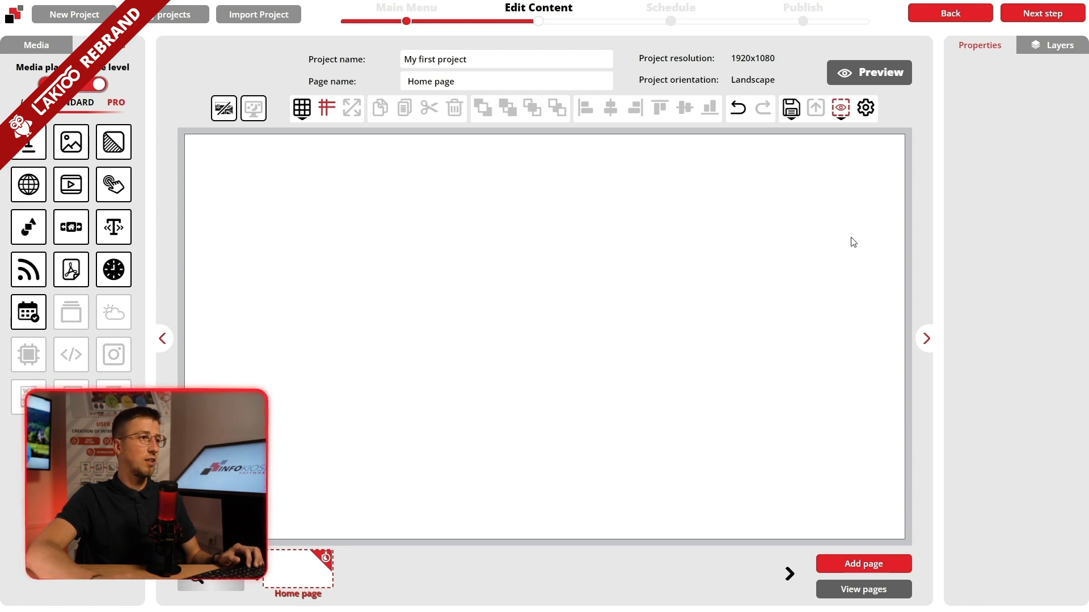
# - Add a text widget and an image widget to the home page, placing the image in the lower-right area
pyautogui.click(22, 148)
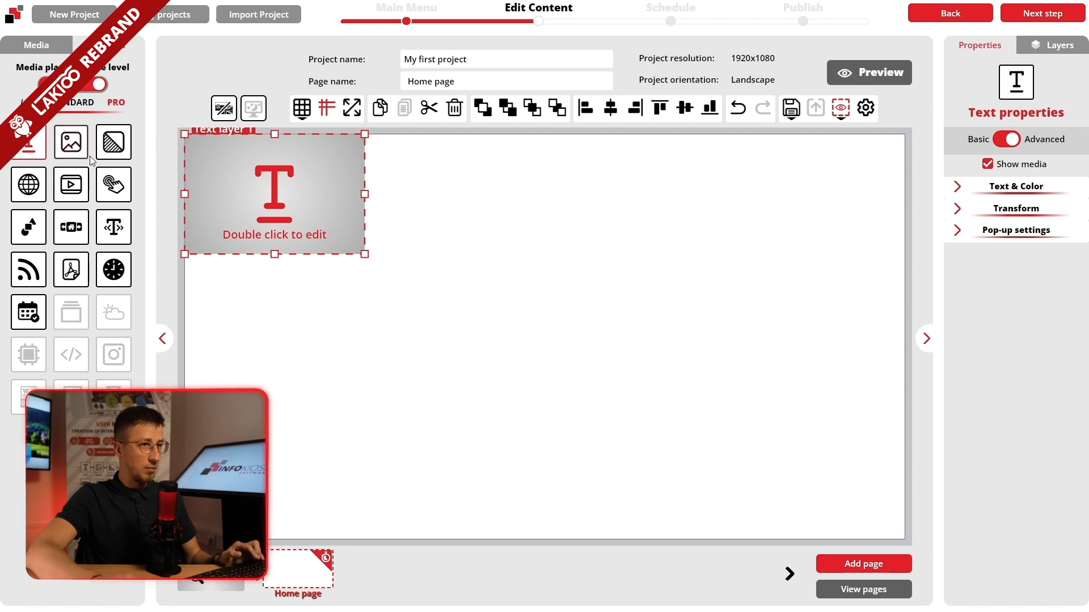
pyautogui.moveTo(71, 142); pyautogui.dragTo(596, 288)
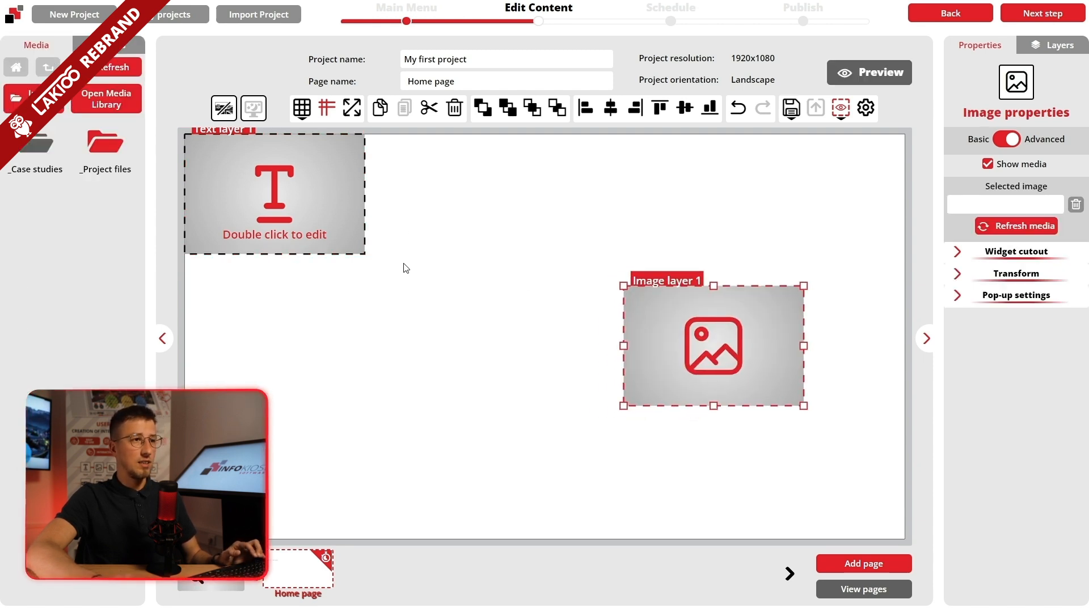
pyautogui.click(383, 274)
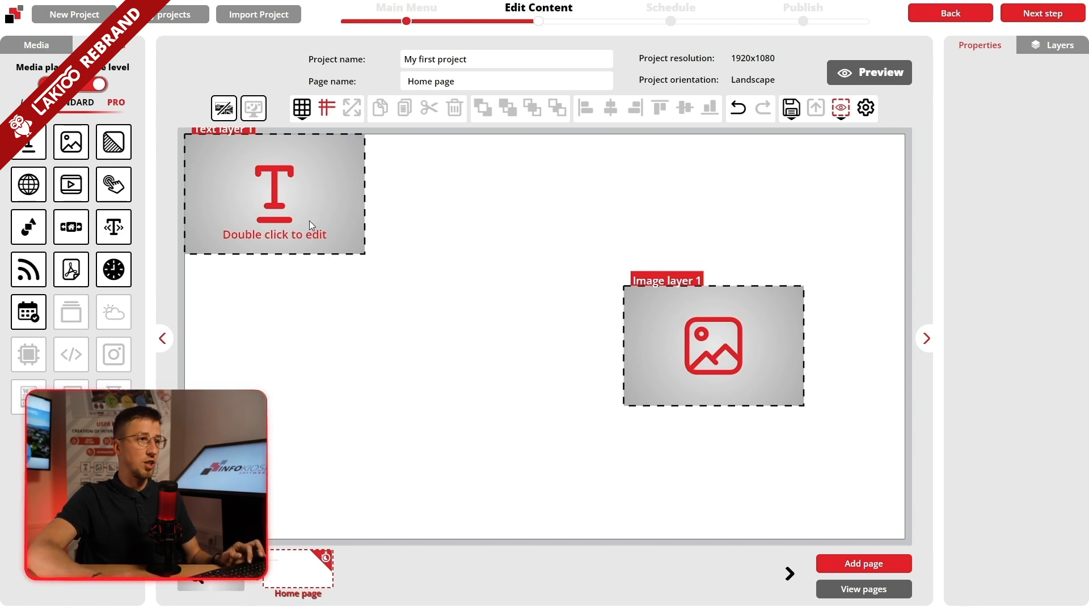
# - Move the text layer away from the page's upper-left corner, enlarge it from its lower-right corner and deselect it
pyautogui.moveTo(309, 220); pyautogui.dragTo(414, 280)
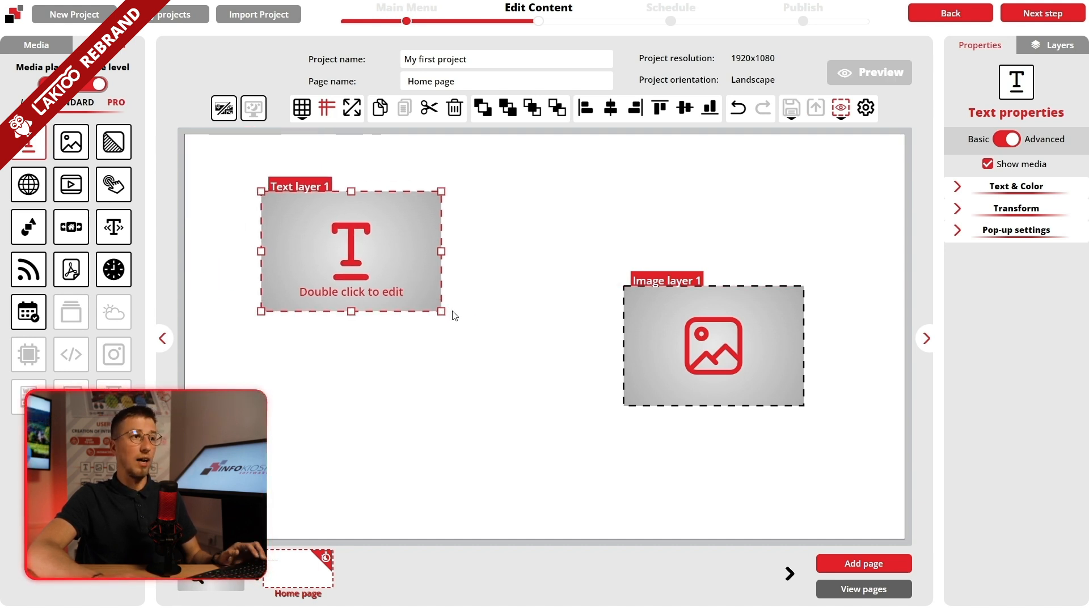
pyautogui.moveTo(442, 312); pyautogui.dragTo(534, 417)
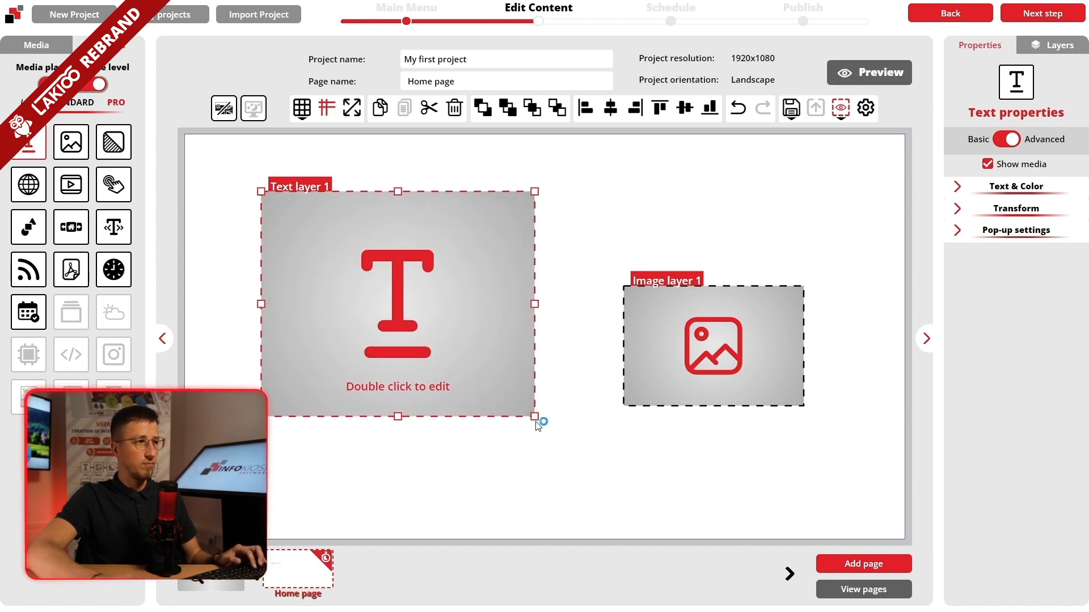
pyautogui.click(579, 438)
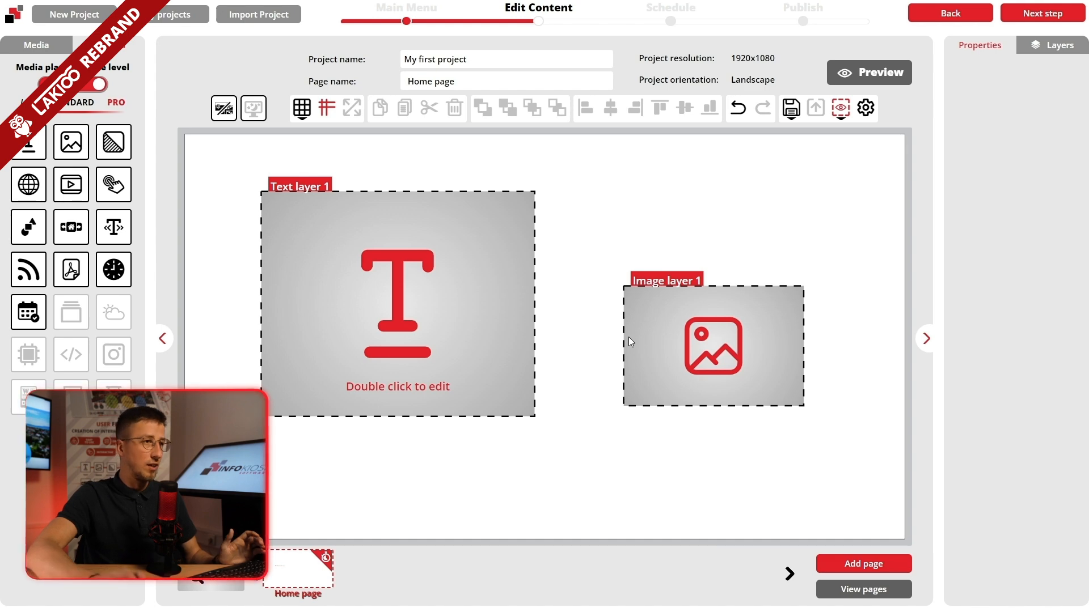
# - Select the image layer to view its media files, and return to the widget list
pyautogui.click(668, 353)
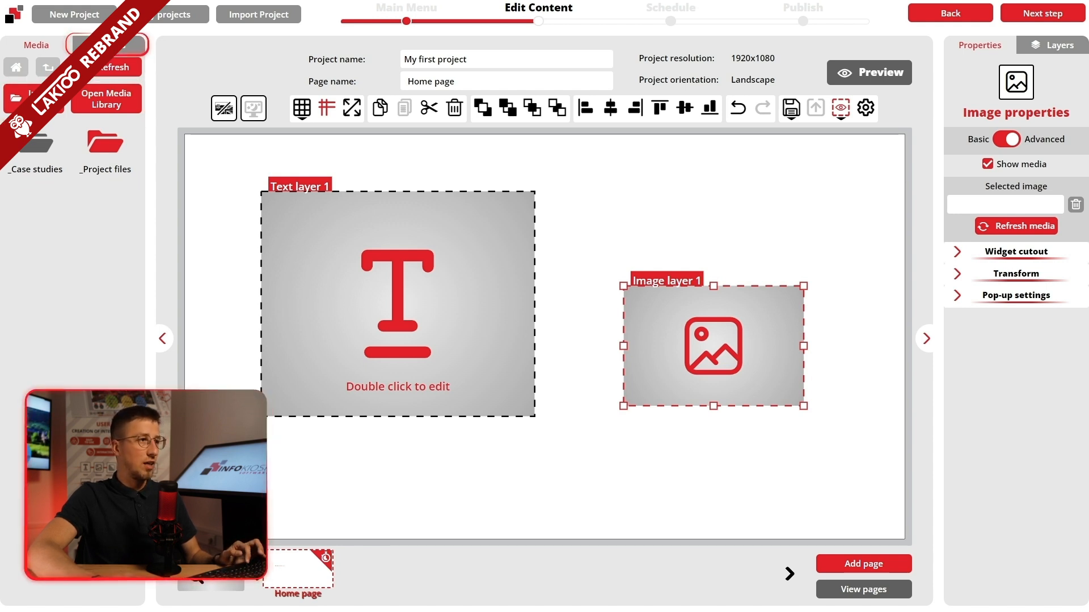
pyautogui.click(108, 45)
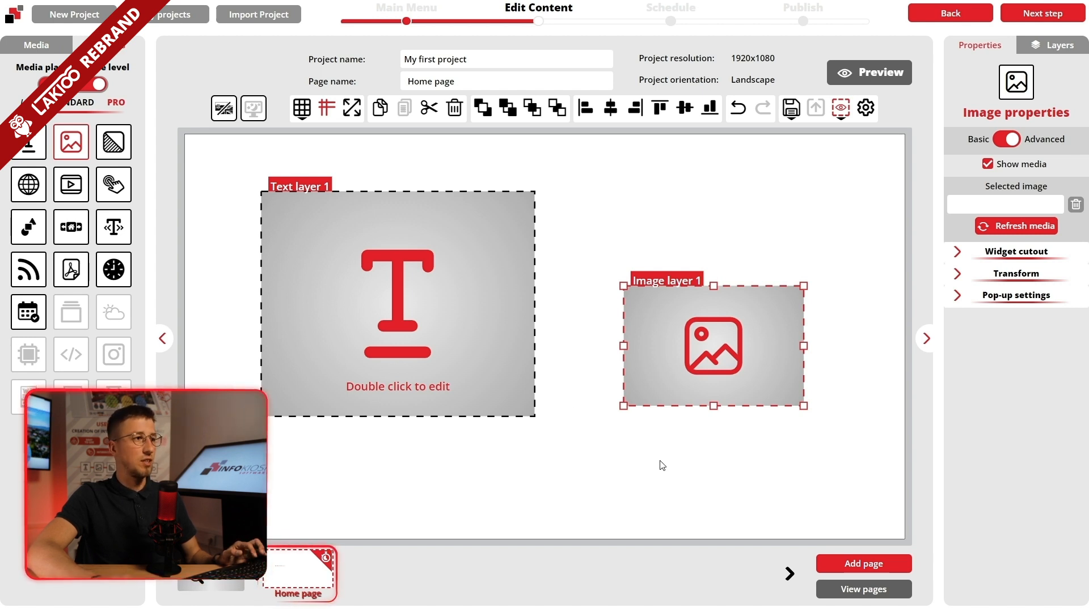
# - Add a second page to the project, view the overview of all pages and return to editing
pyautogui.click(870, 564)
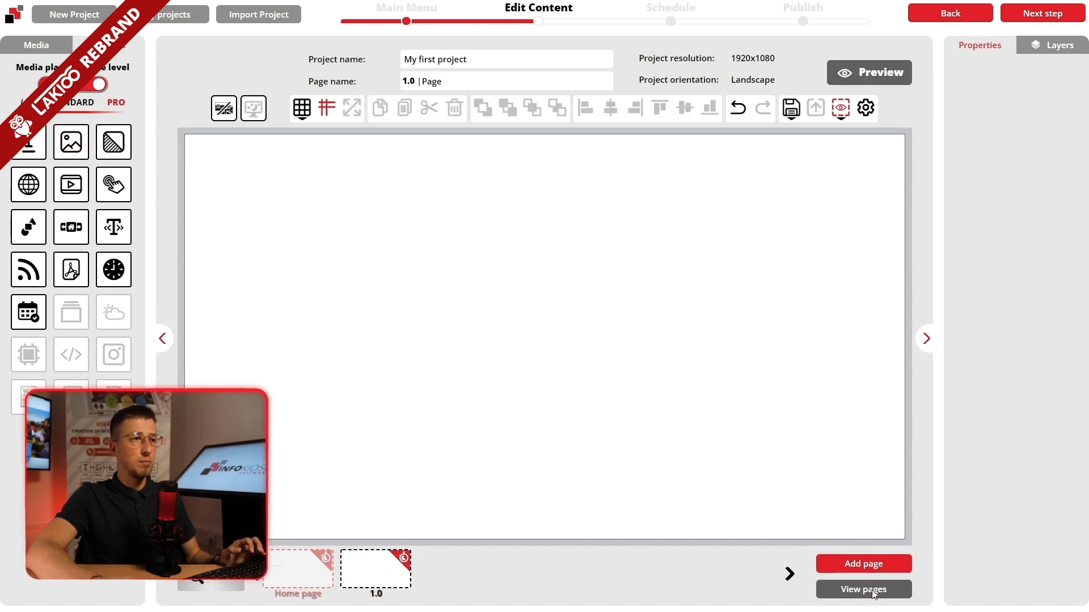
pyautogui.click(863, 590)
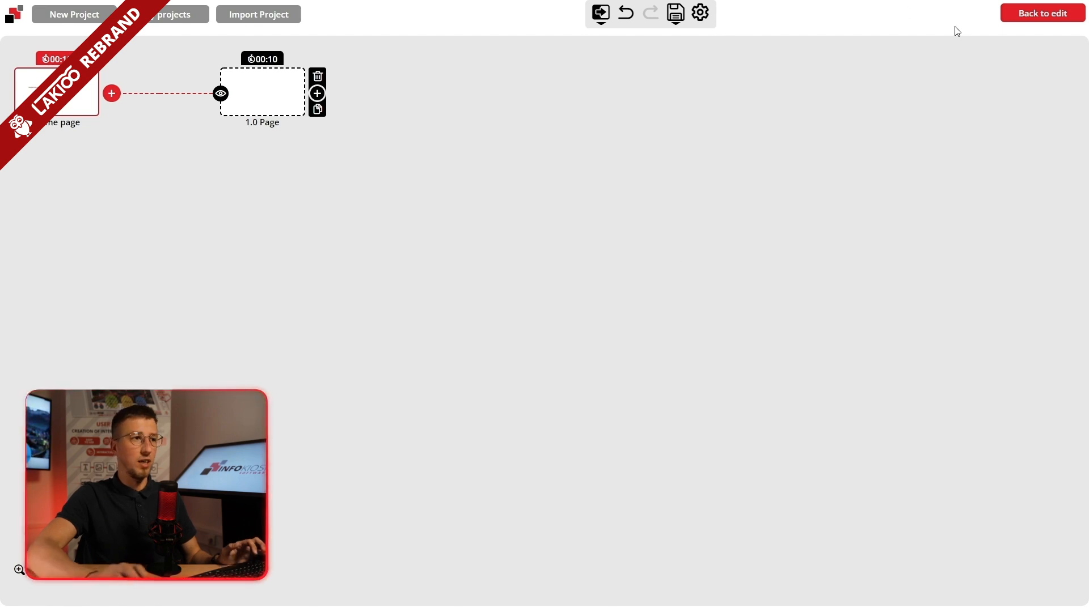
pyautogui.click(1043, 13)
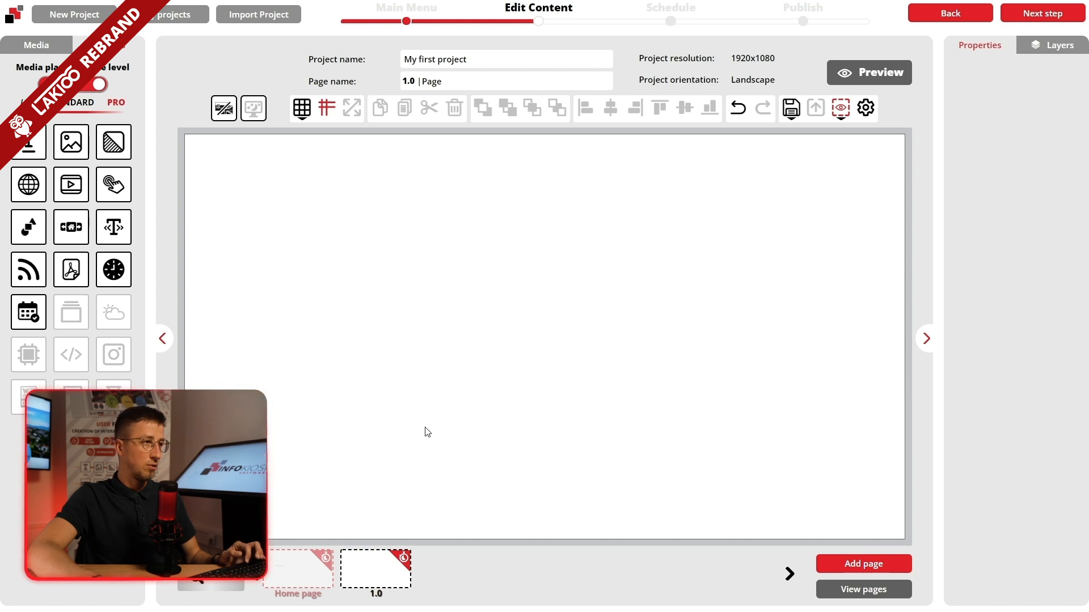
# - Zoom the canvas in and out, and set its zoom level to 500%
pyautogui.scroll(1, 503, 357)
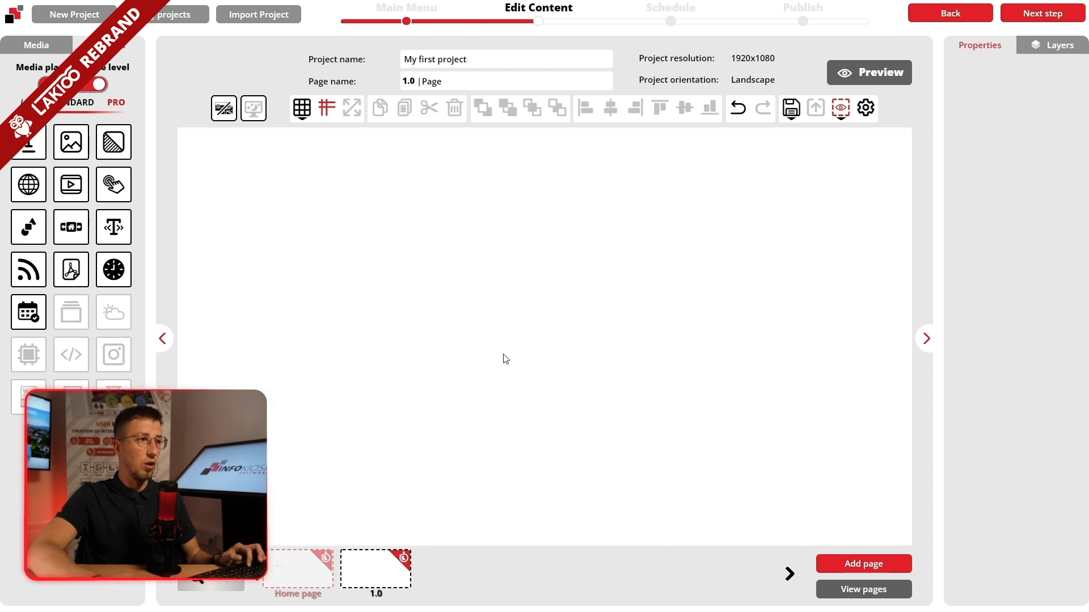
pyautogui.scroll(-3, 503, 356)
pyautogui.click(215, 576)
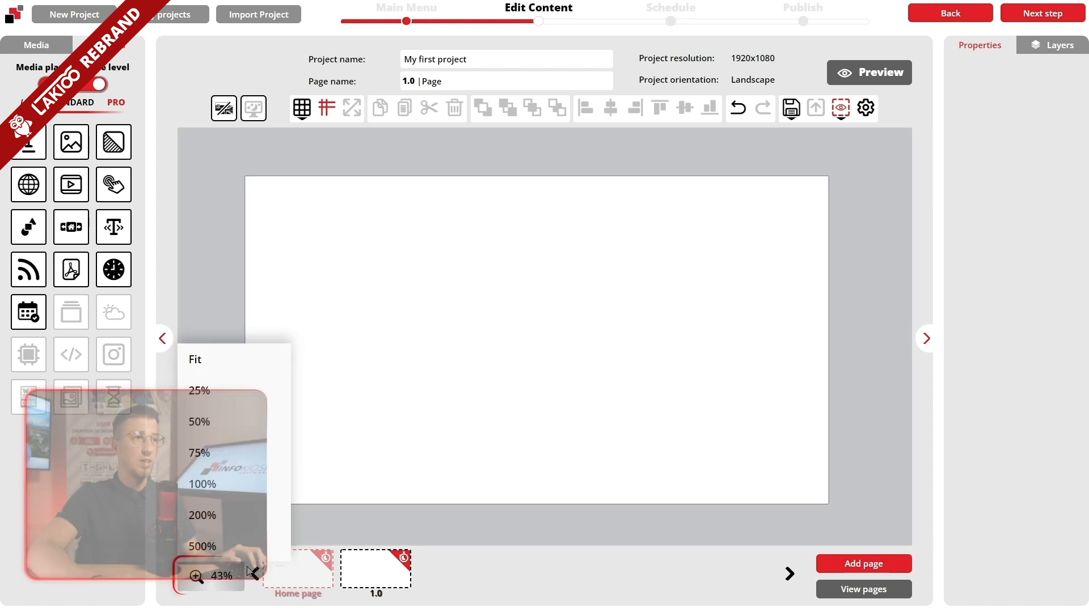
pyautogui.click(219, 547)
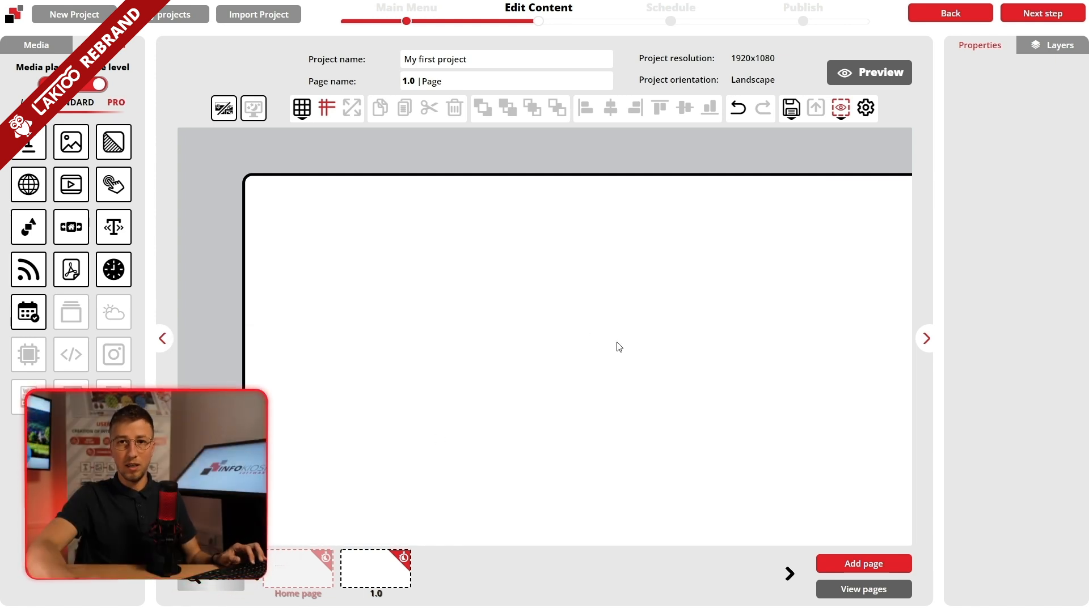
# - Collapse the properties and media sidebars to enlarge the work area
pyautogui.click(926, 340)
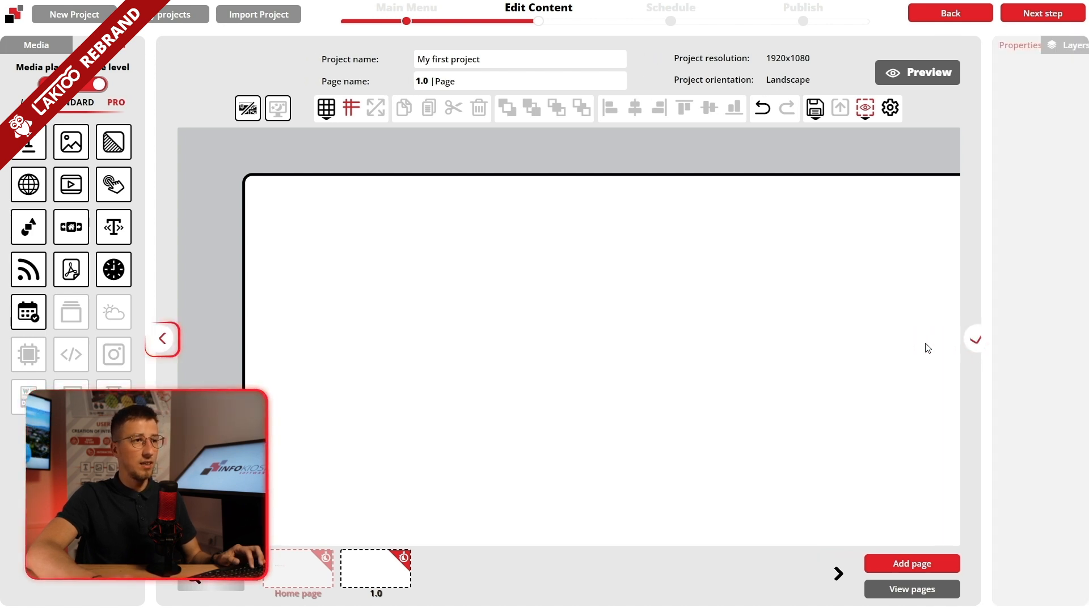
pyautogui.click(162, 339)
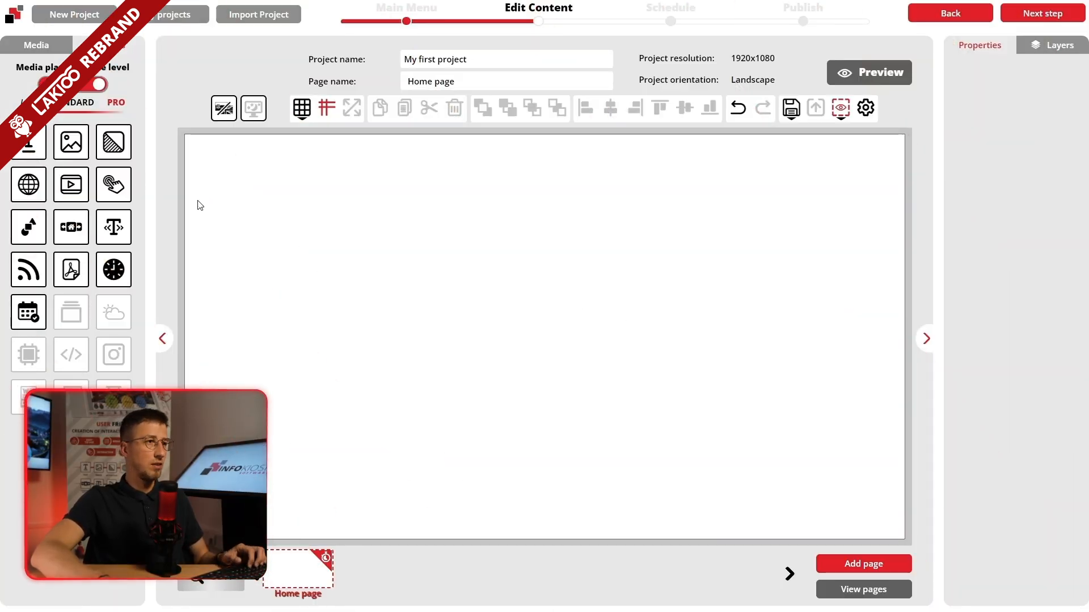
# - Add a text widget near the middle of the home page and enter "Simply Create!" in it
pyautogui.moveTo(29, 142); pyautogui.dragTo(407, 296)
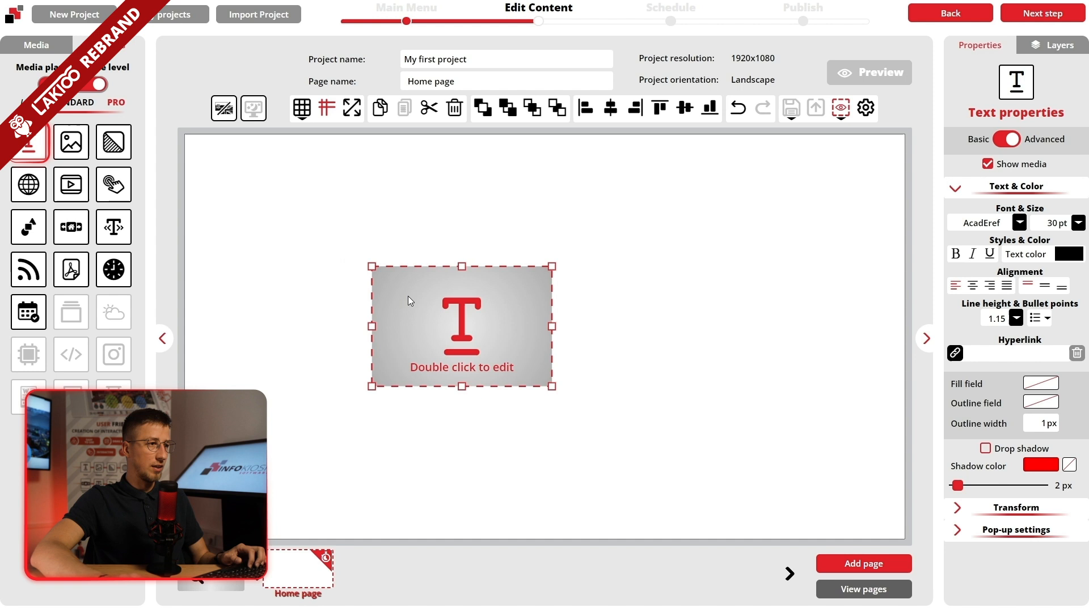
pyautogui.doubleClick(454, 323)
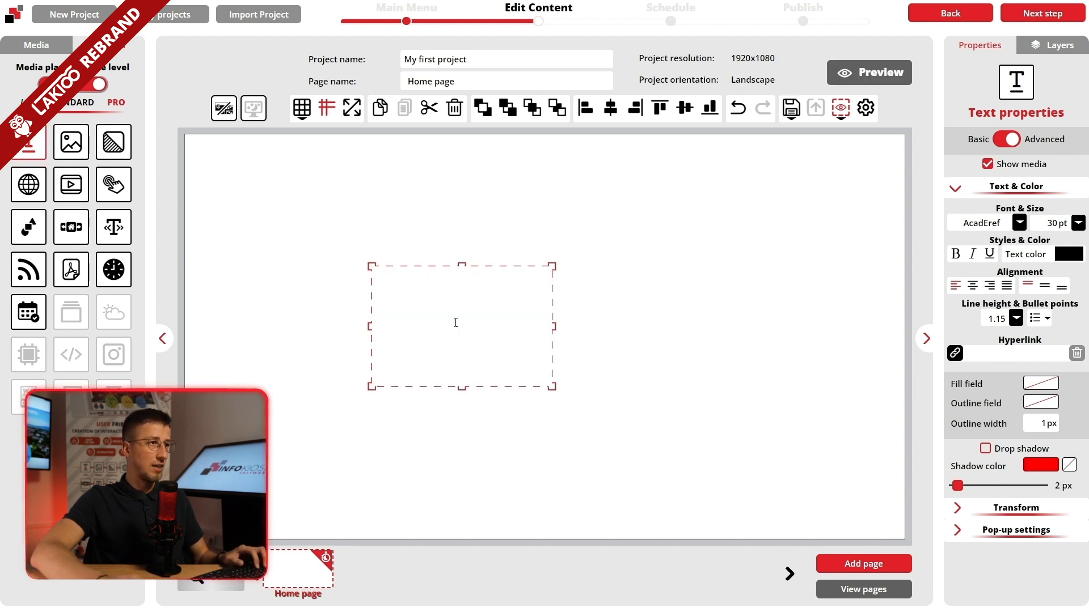
pyautogui.write('Simply Create!')
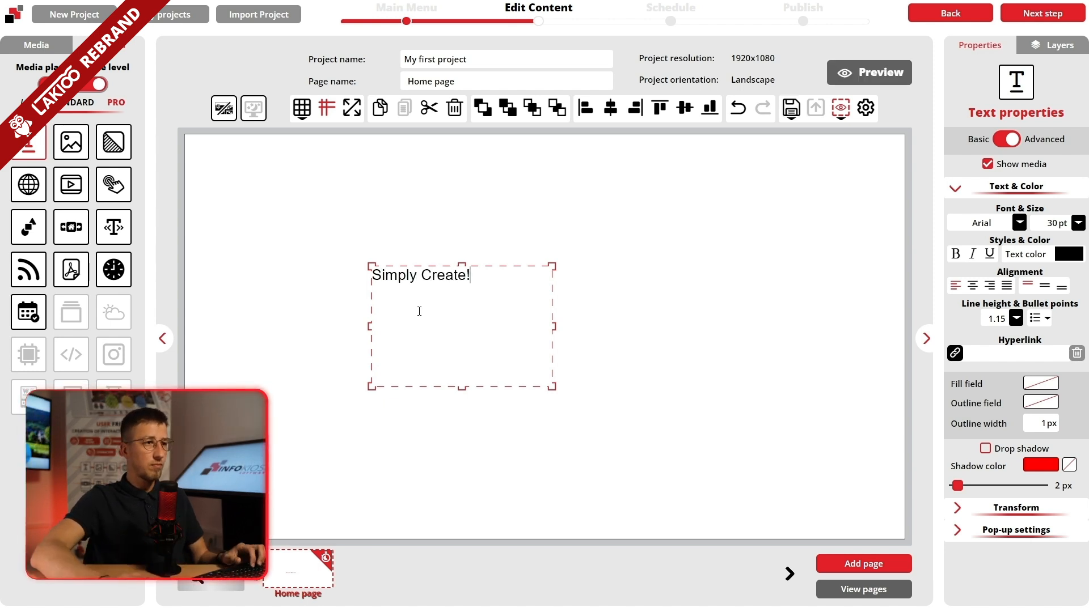
# - Center the "Simply Create!" text horizontally and vertically in its box and set its font size to 96 pt
pyautogui.click(977, 284)
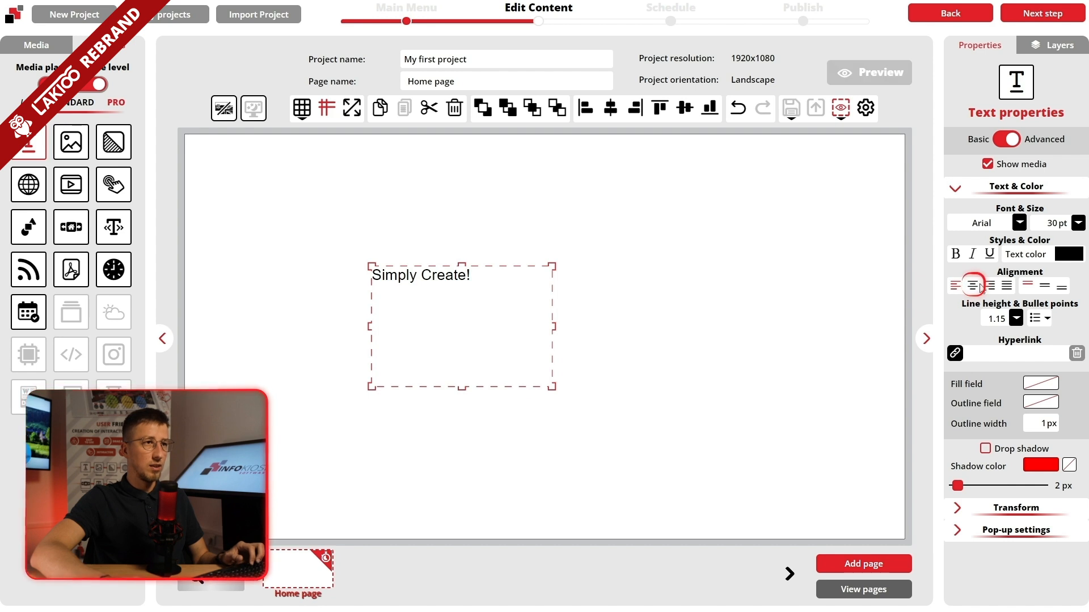
pyautogui.click(1046, 288)
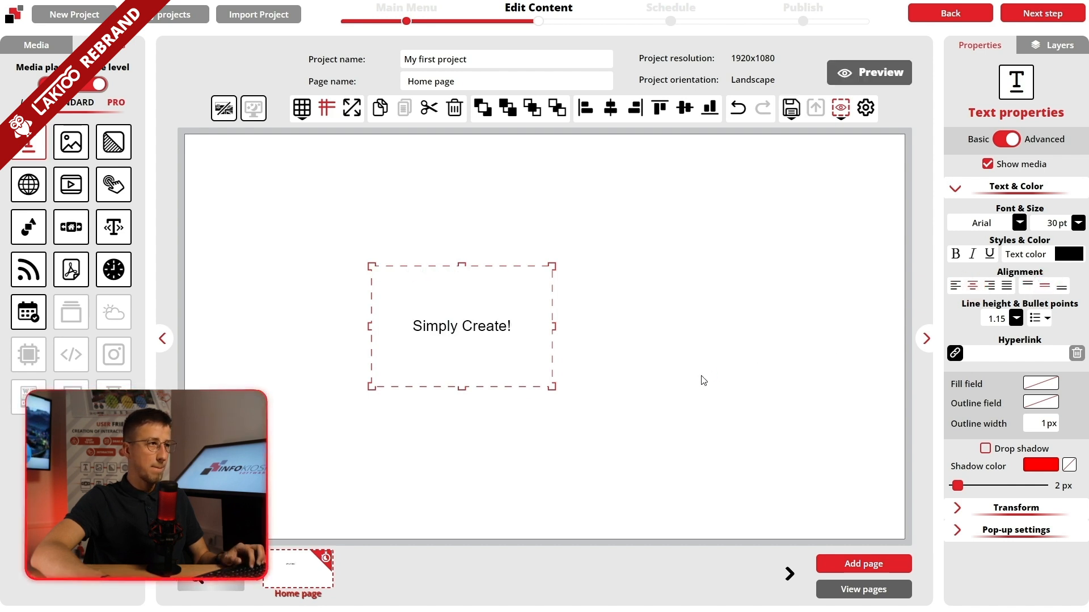
pyautogui.moveTo(533, 340); pyautogui.dragTo(411, 328)
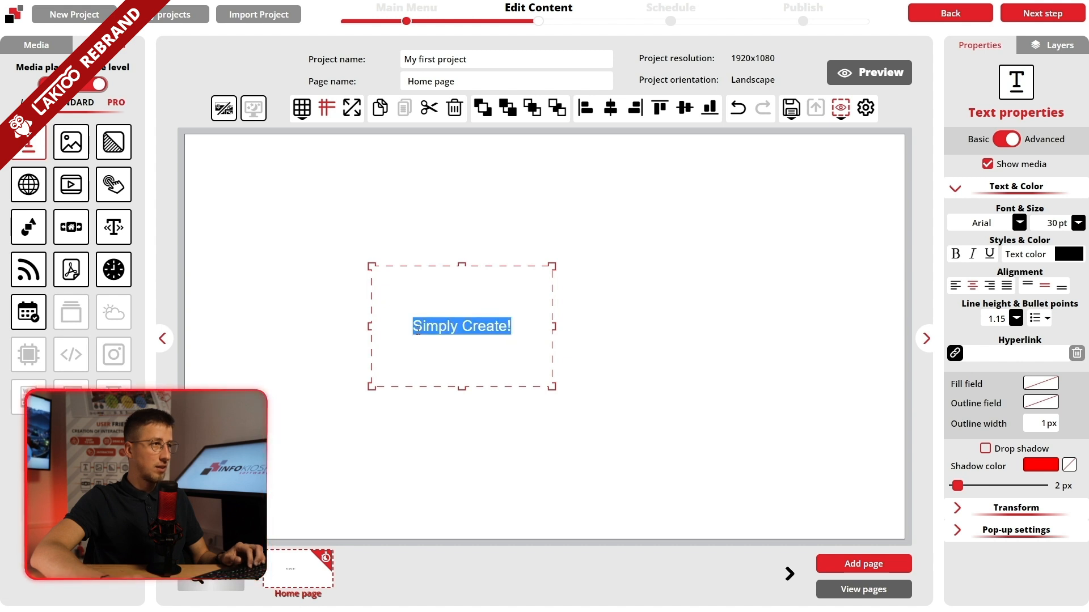
pyautogui.click(1078, 223)
pyautogui.click(1048, 408)
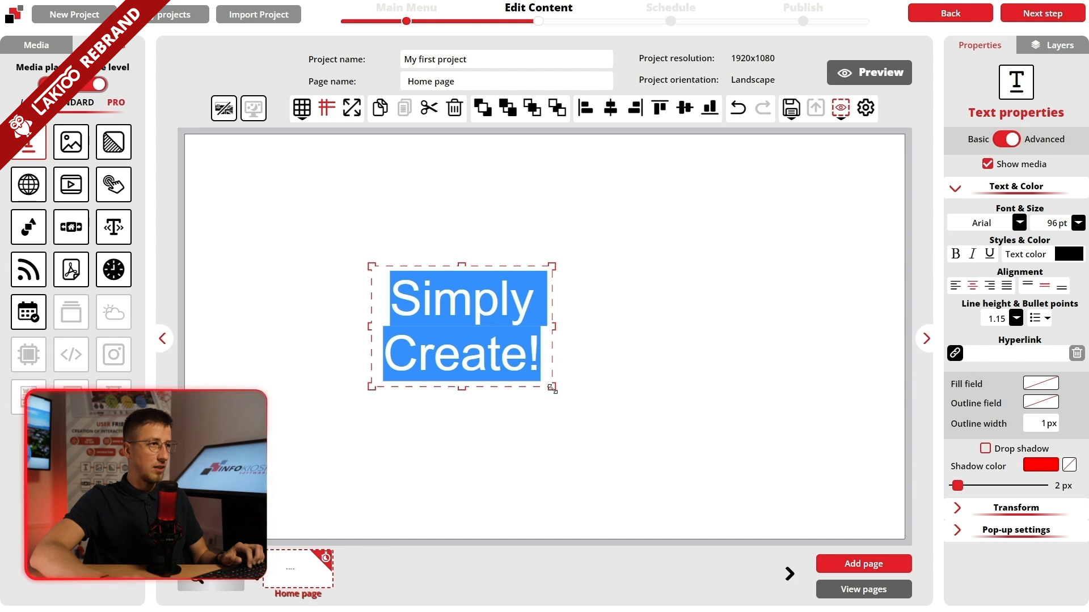
# - Enlarge the text box so "Simply Create!" fits on one line, and center the box horizontally and vertically on the page
pyautogui.moveTo(552, 388); pyautogui.dragTo(766, 453)
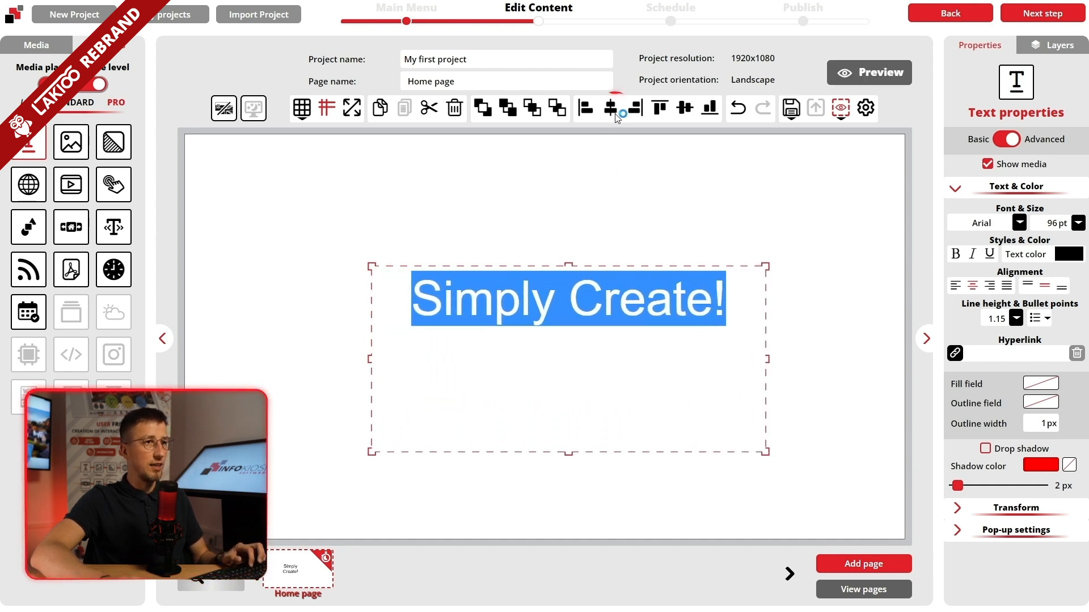
pyautogui.click(610, 107)
pyautogui.click(685, 107)
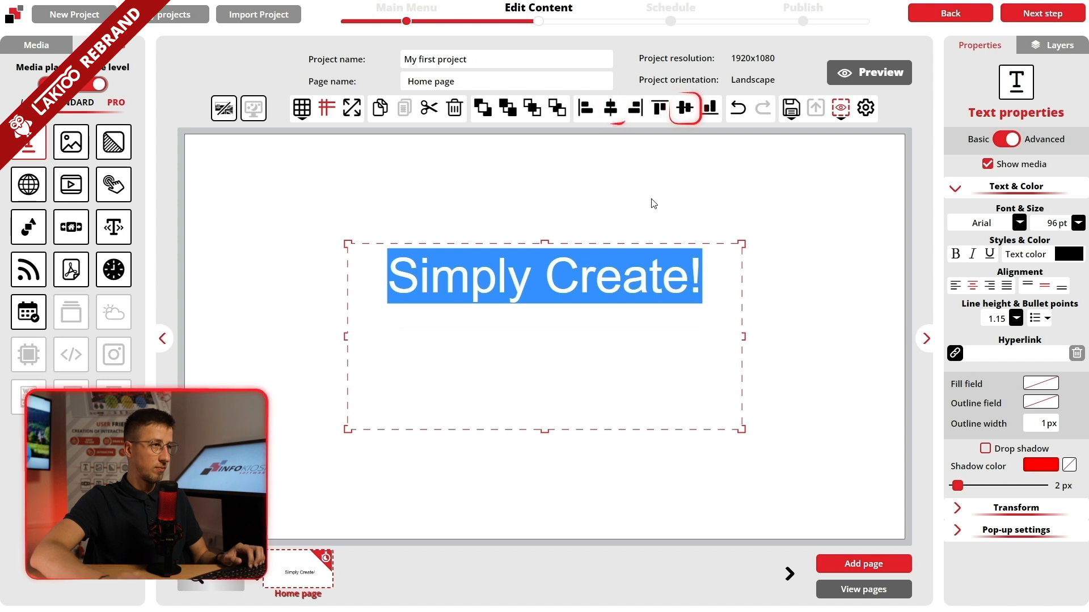
pyautogui.click(651, 201)
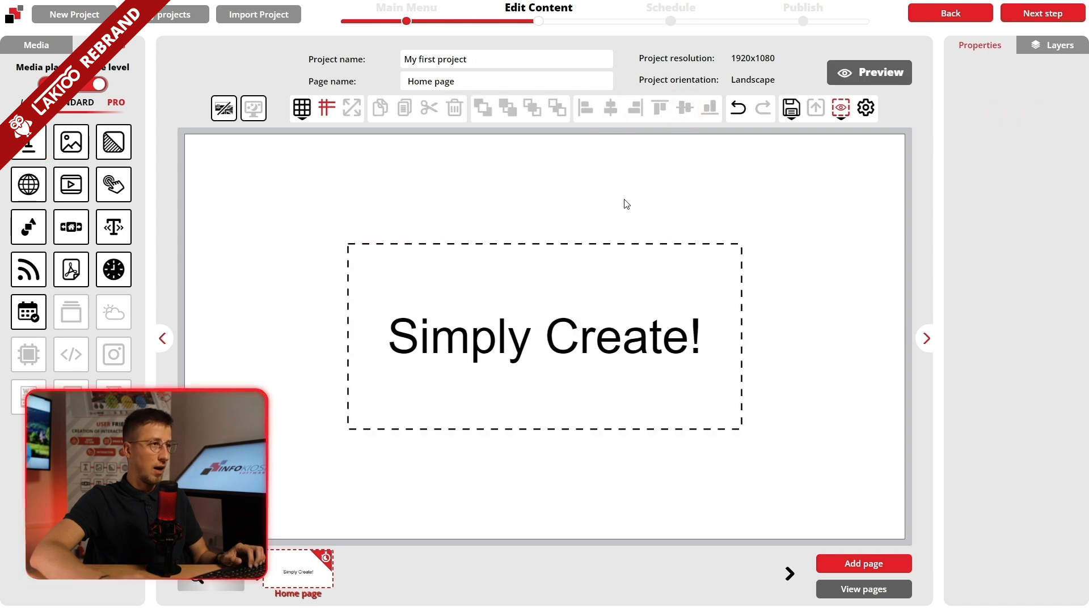
# - Add a shape widget to the home page, choose the filled star, and enlarge it to cover the middle of the page over the text
pyautogui.moveTo(28, 226); pyautogui.dragTo(493, 283)
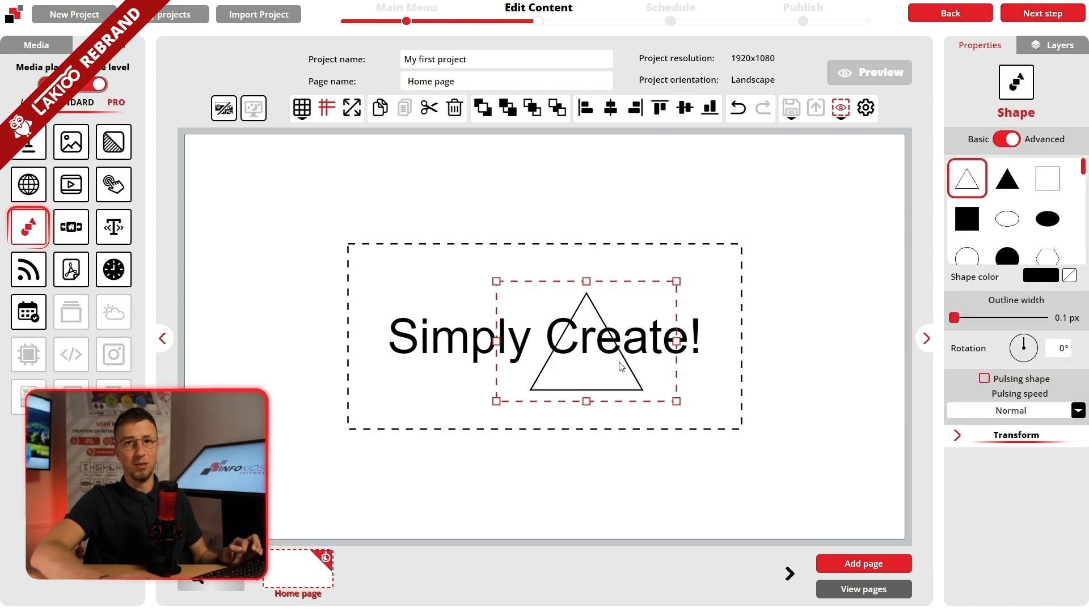
pyautogui.scroll(-5, 1059, 238)
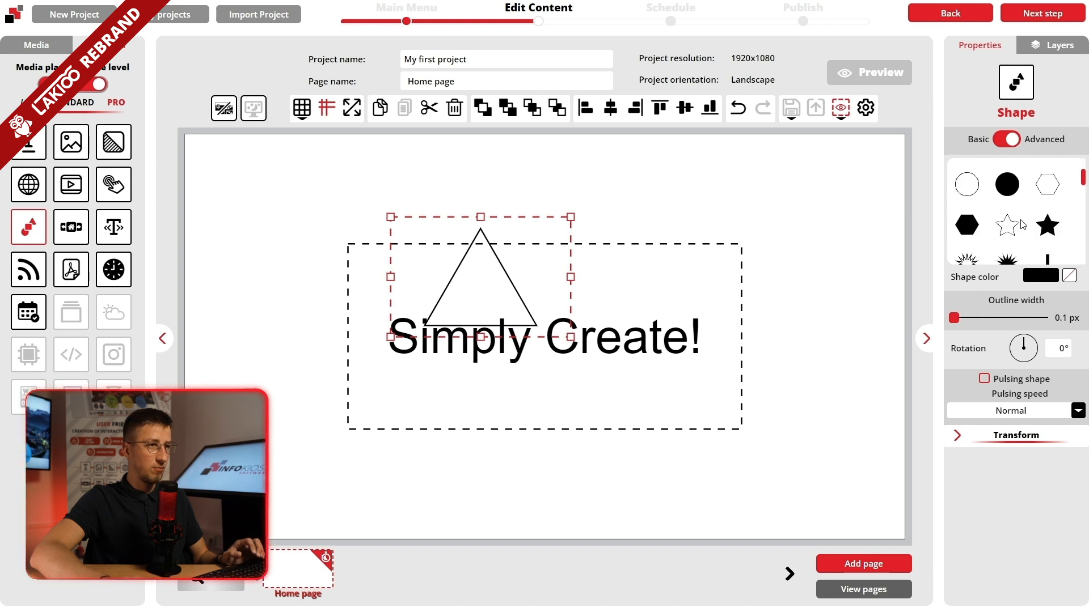
pyautogui.click(1047, 165)
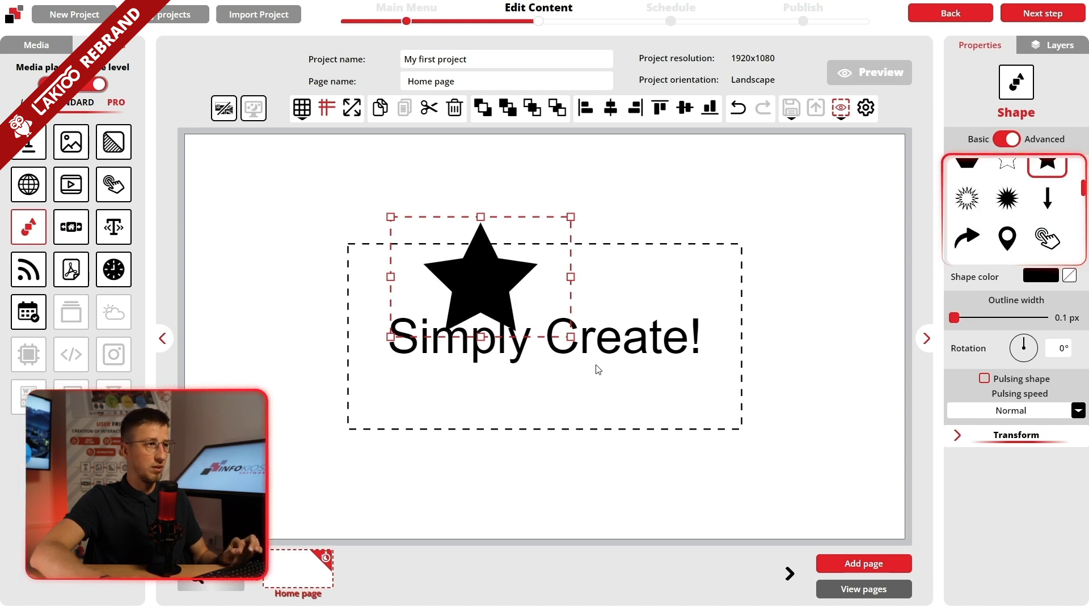
pyautogui.moveTo(572, 338); pyautogui.dragTo(826, 525)
pyautogui.moveTo(644, 452); pyautogui.dragTo(555, 417)
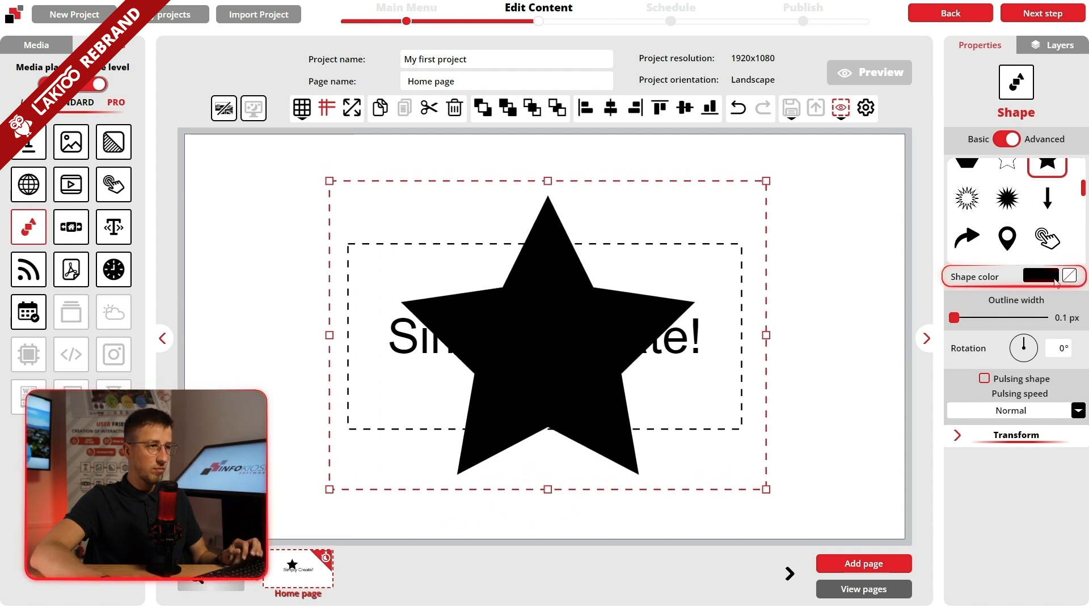
# - Set the star's shape color to bright yellow, RGB 251, 255, 0
pyautogui.click(1040, 276)
pyautogui.moveTo(1026, 398); pyautogui.dragTo(1031, 397)
pyautogui.click(1046, 286)
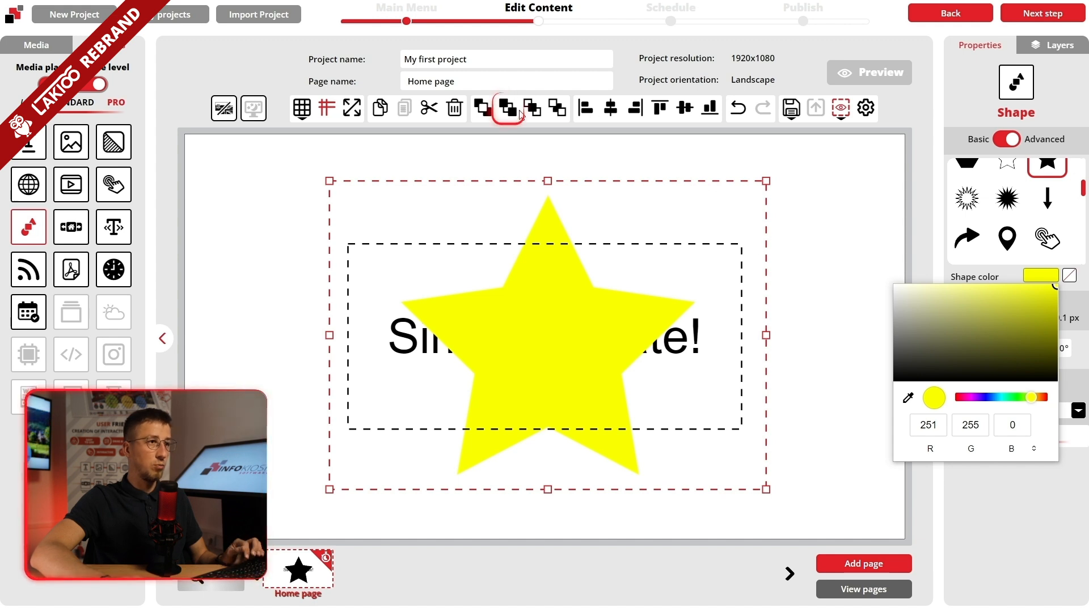
# - Send the star behind the "Simply Create!" text and center it horizontally on the page
pyautogui.click(508, 108)
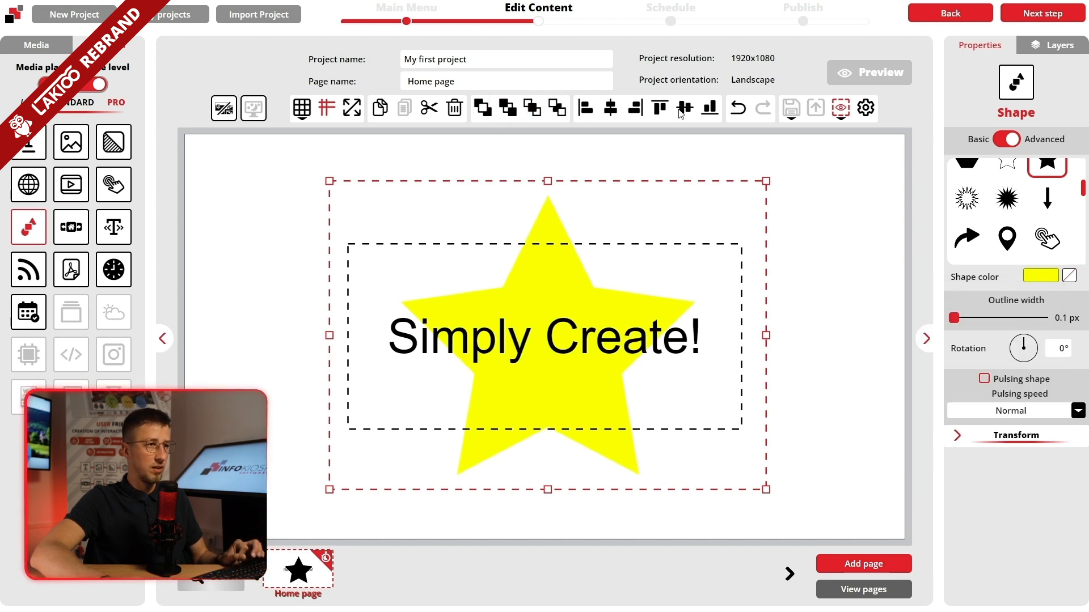
pyautogui.click(610, 108)
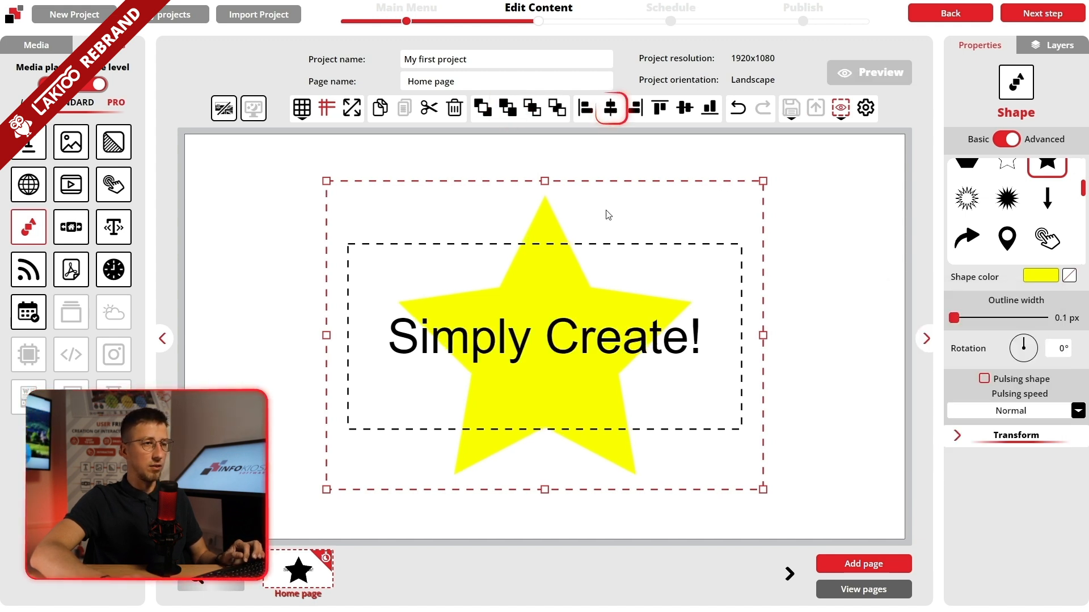
pyautogui.click(829, 328)
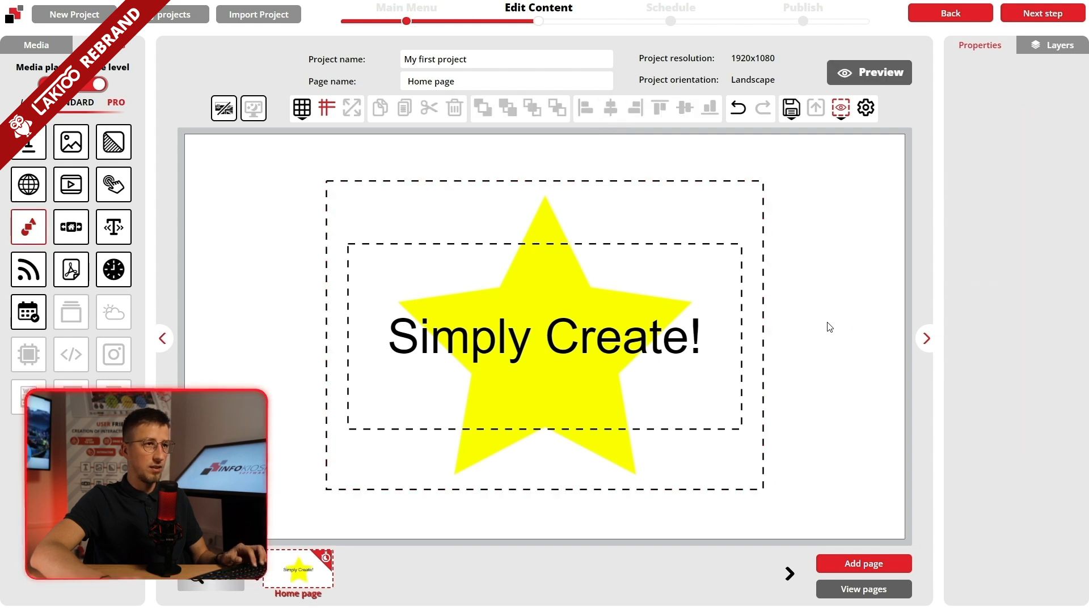
# - Add a clock widget to the left of the star and a date widget to its right, fully inside the page
pyautogui.moveTo(113, 270); pyautogui.dragTo(253, 265)
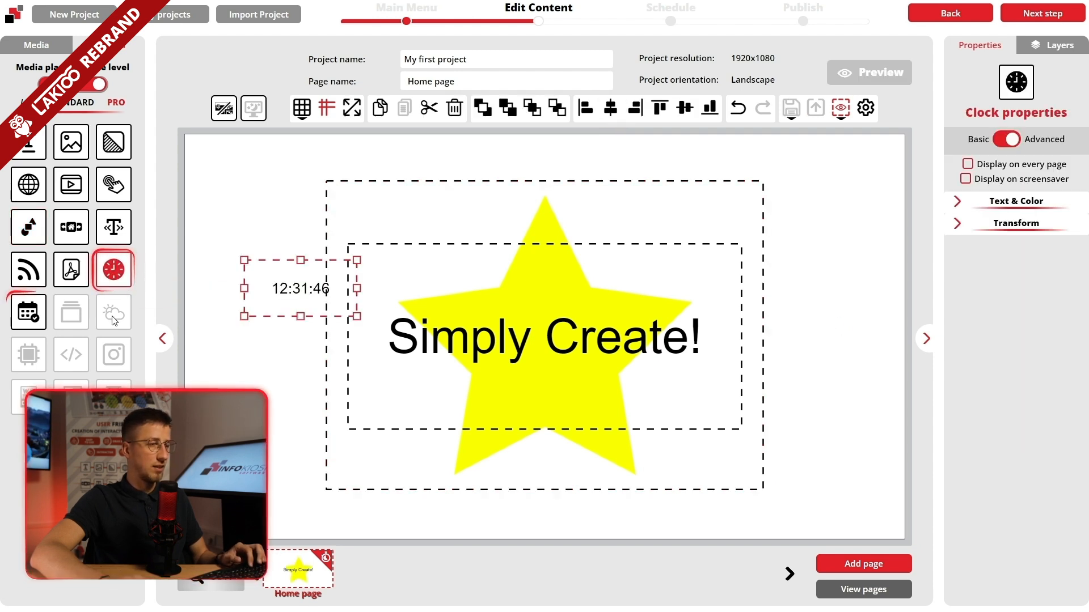
pyautogui.moveTo(17, 313); pyautogui.dragTo(803, 288)
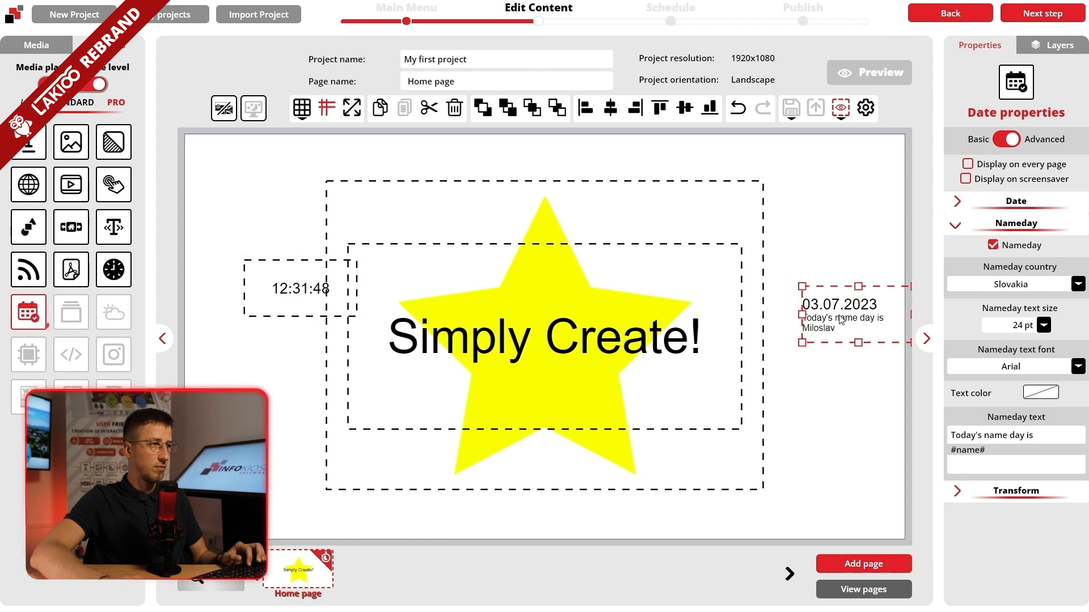
pyautogui.moveTo(840, 320); pyautogui.dragTo(825, 282)
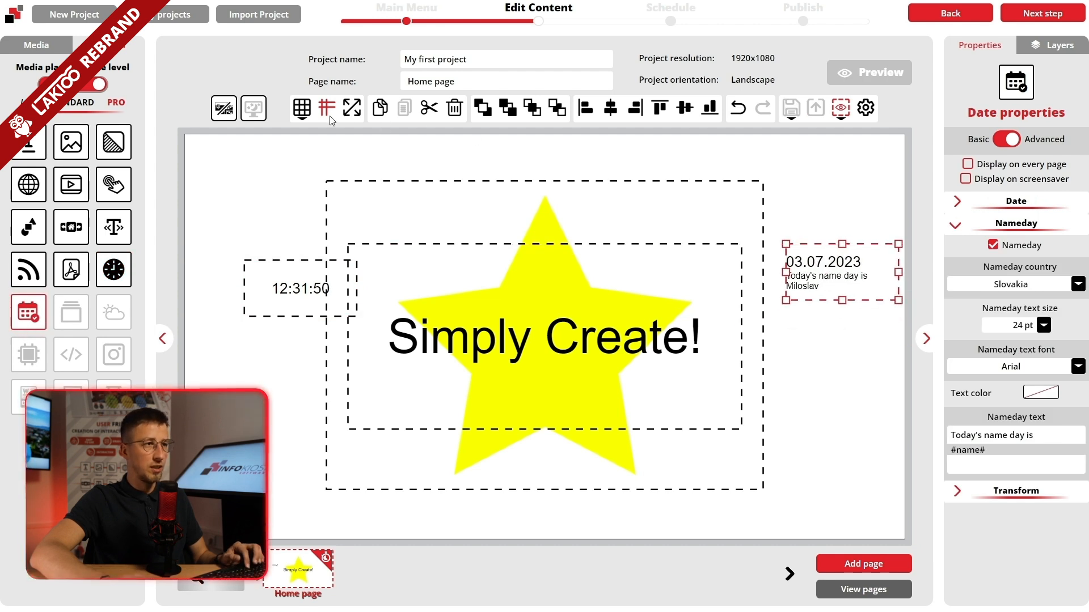
# - Display the grid, switch back to alignment guides, and move the clock into the upper-left corner of the page
pyautogui.click(301, 107)
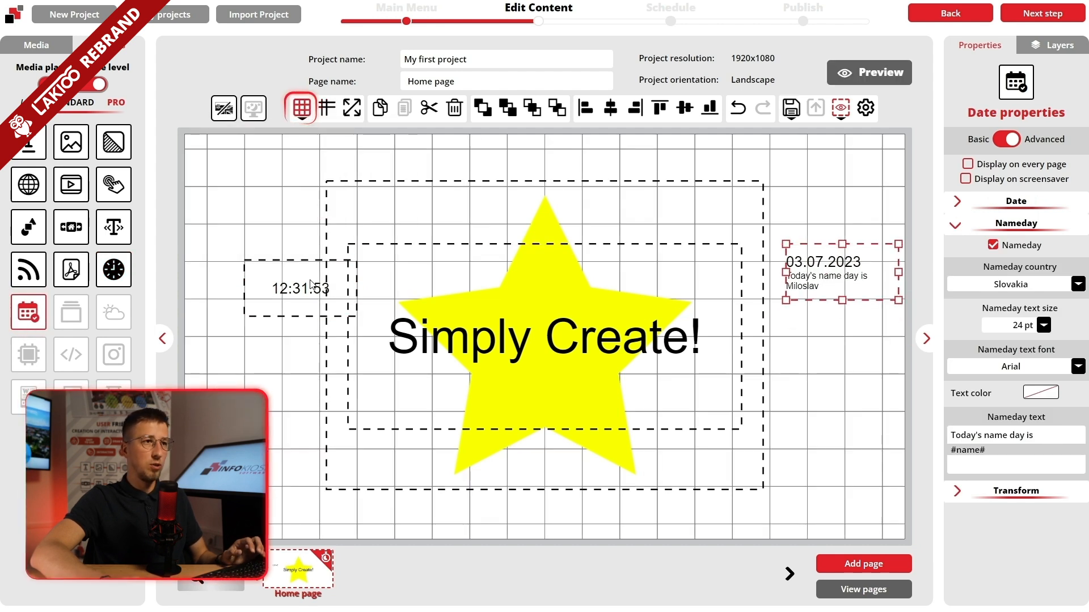
pyautogui.click(326, 107)
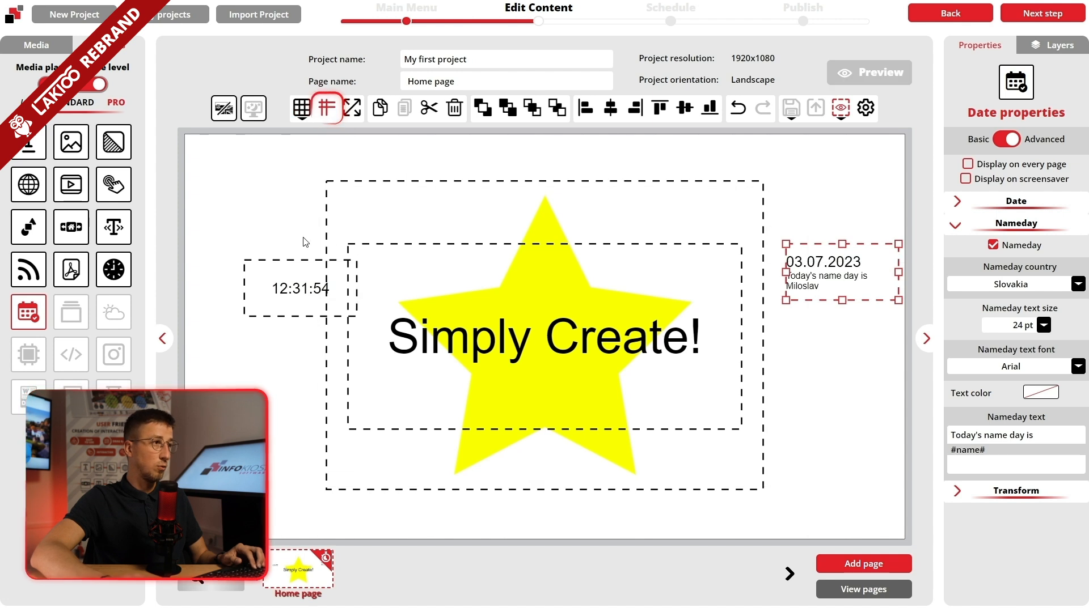
pyautogui.moveTo(289, 288); pyautogui.dragTo(230, 161)
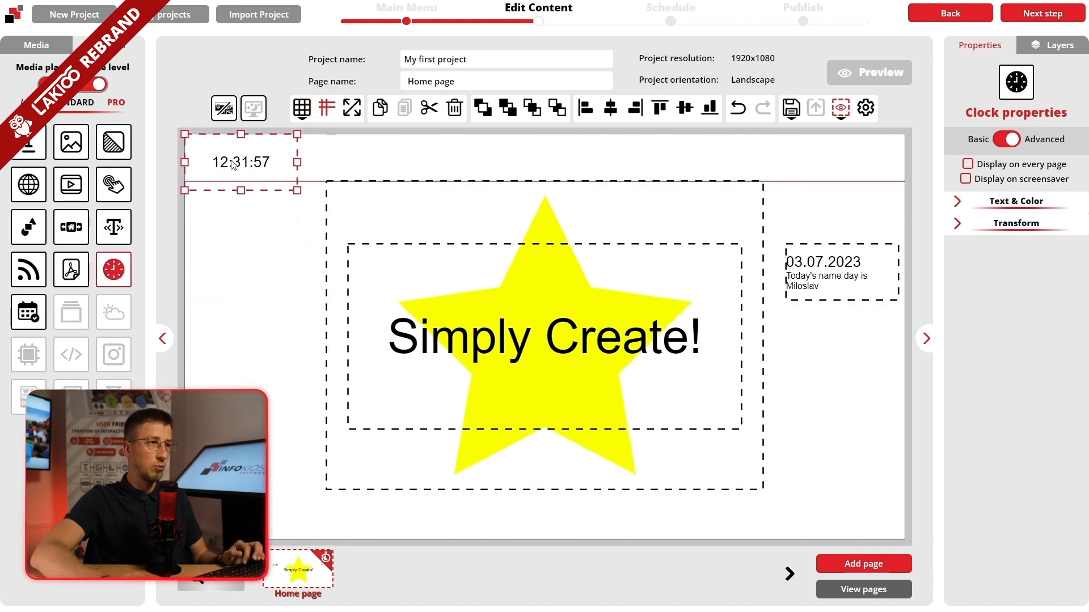
# - Move the date widget into the upper-right corner of the page and turn off its nameday text
pyautogui.moveTo(839, 271); pyautogui.dragTo(858, 162)
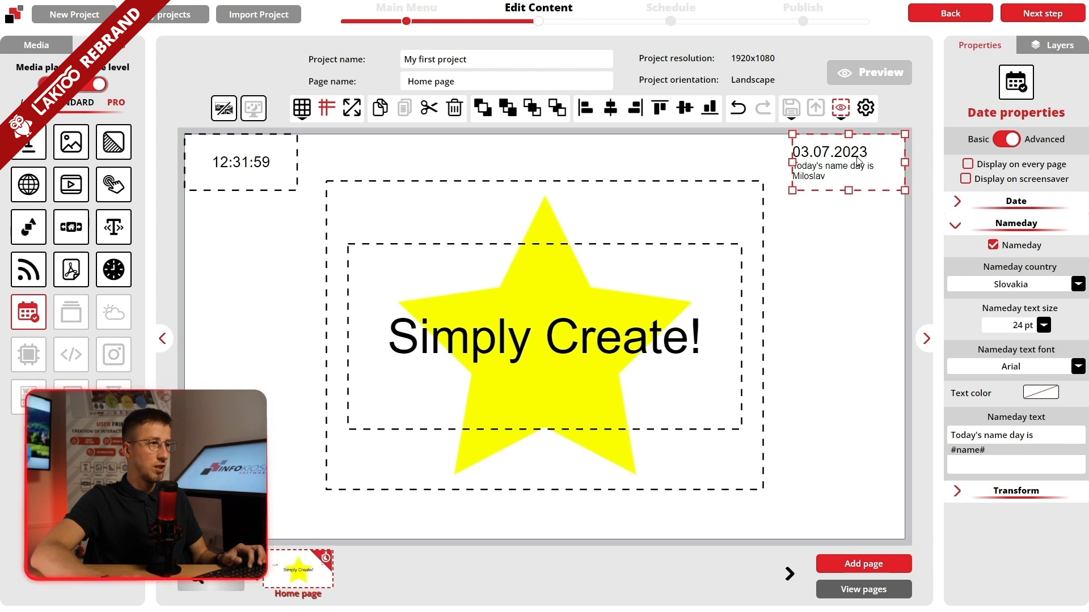
pyautogui.click(1001, 249)
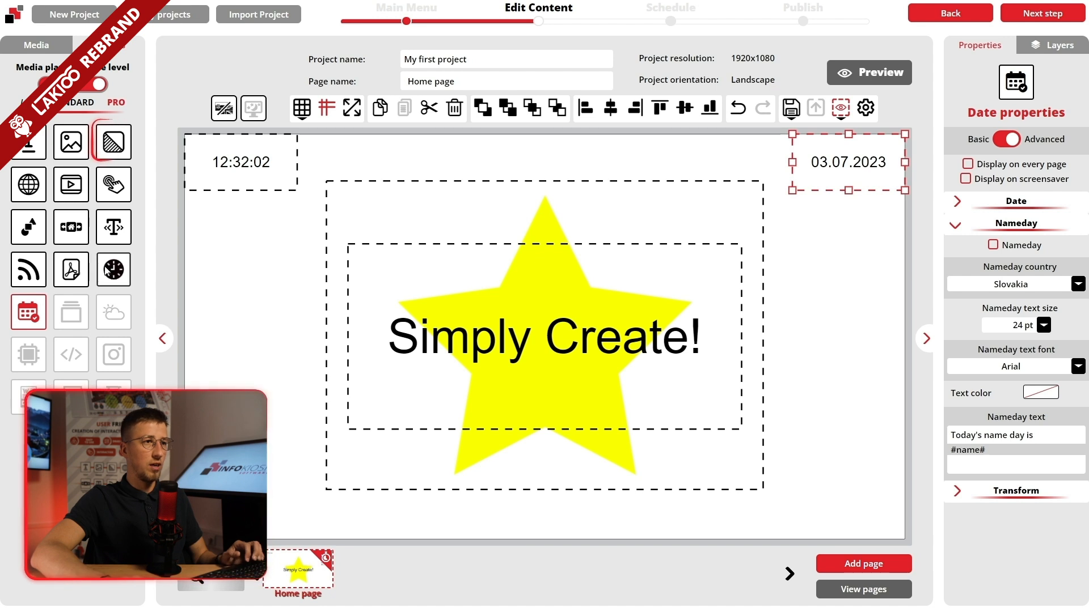
# - Add a background to the home page and give it the white-to-green vertical gradient
pyautogui.moveTo(113, 146); pyautogui.dragTo(238, 275)
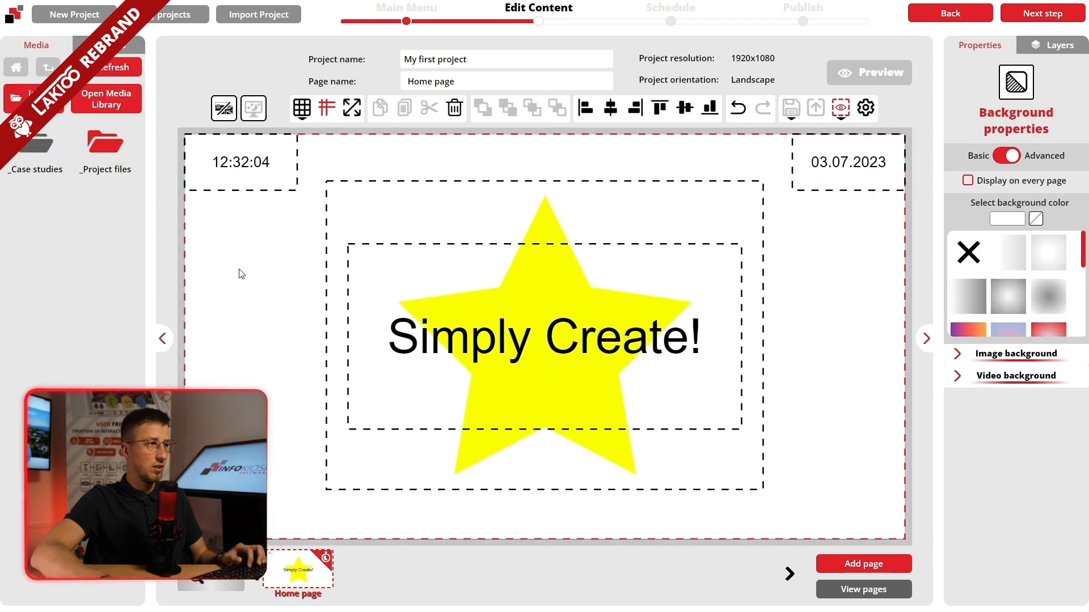
pyautogui.scroll(-2, 1005, 295)
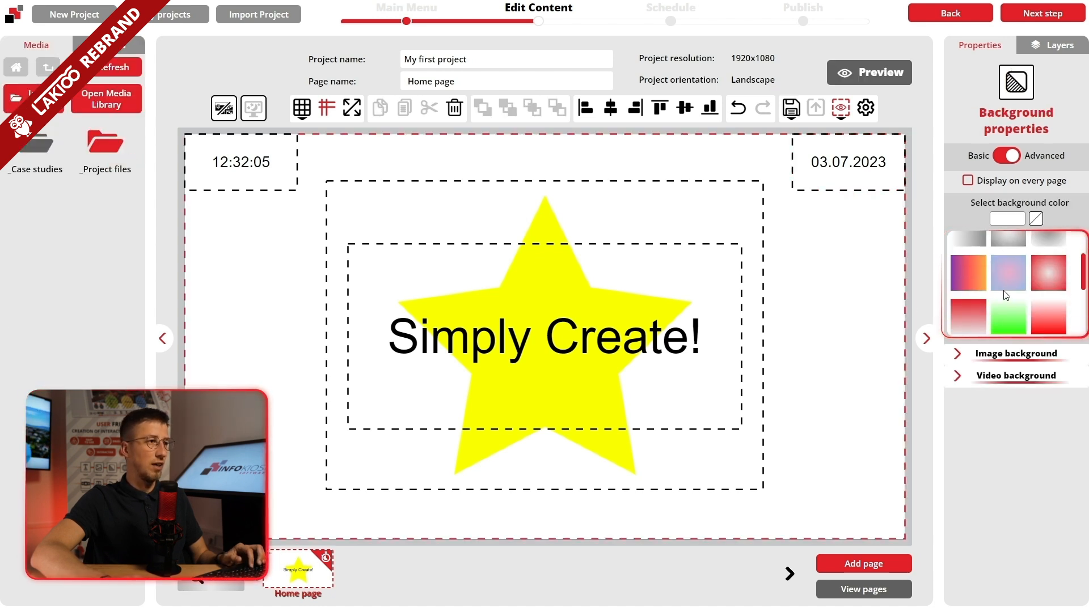
pyautogui.click(1017, 315)
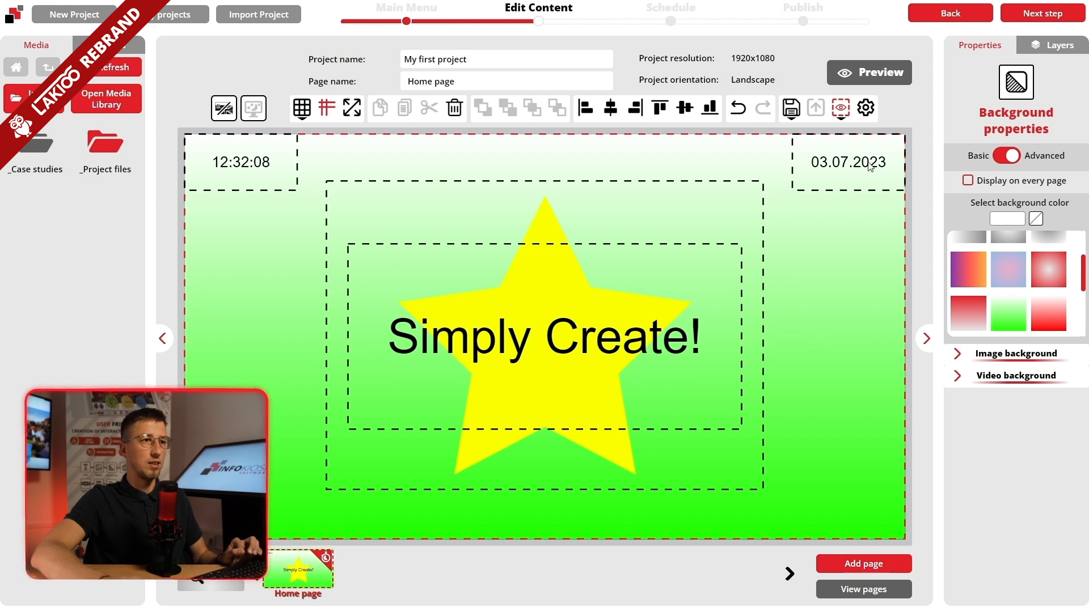
# - Preview the project in full screen to check the home page, and leave full-screen mode
pyautogui.click(869, 78)
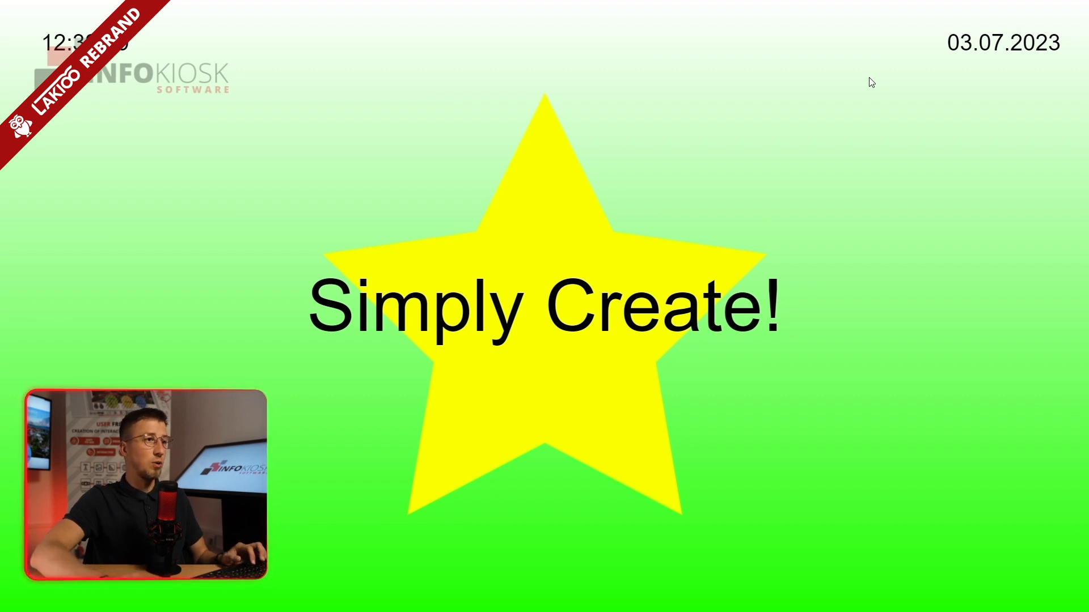
pyautogui.press('Escape')
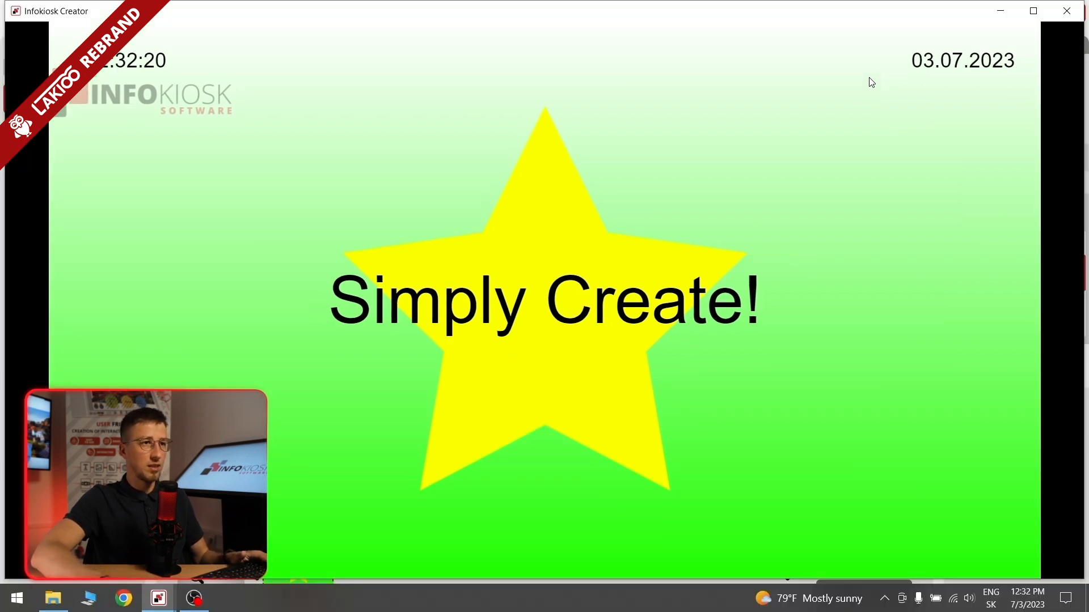